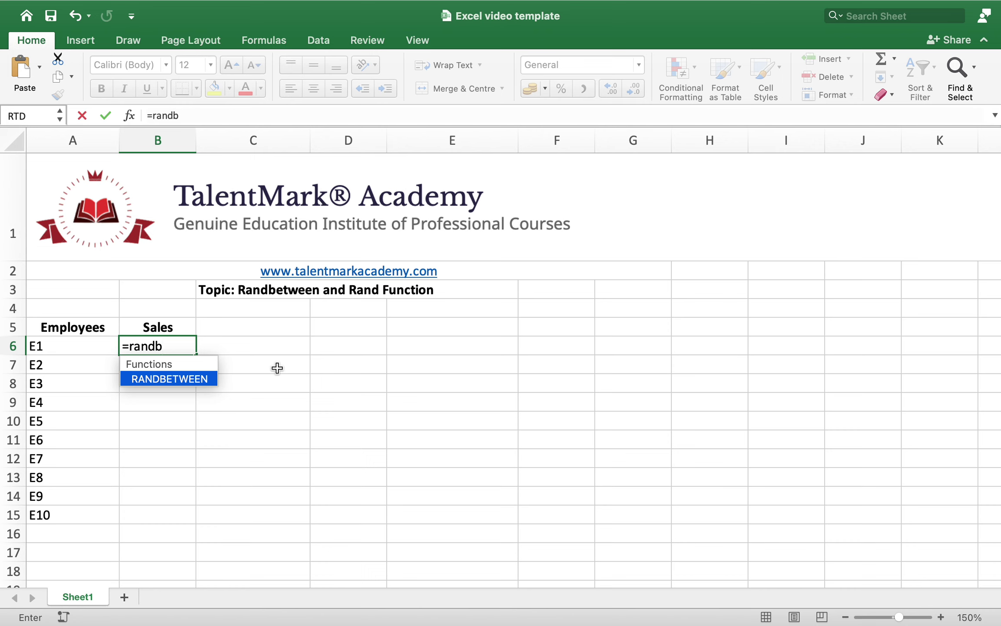
Enter =RANDBETWEEN(50000,100000) in B6 and fill it down through B15 for all ten employees.
key("Tab")
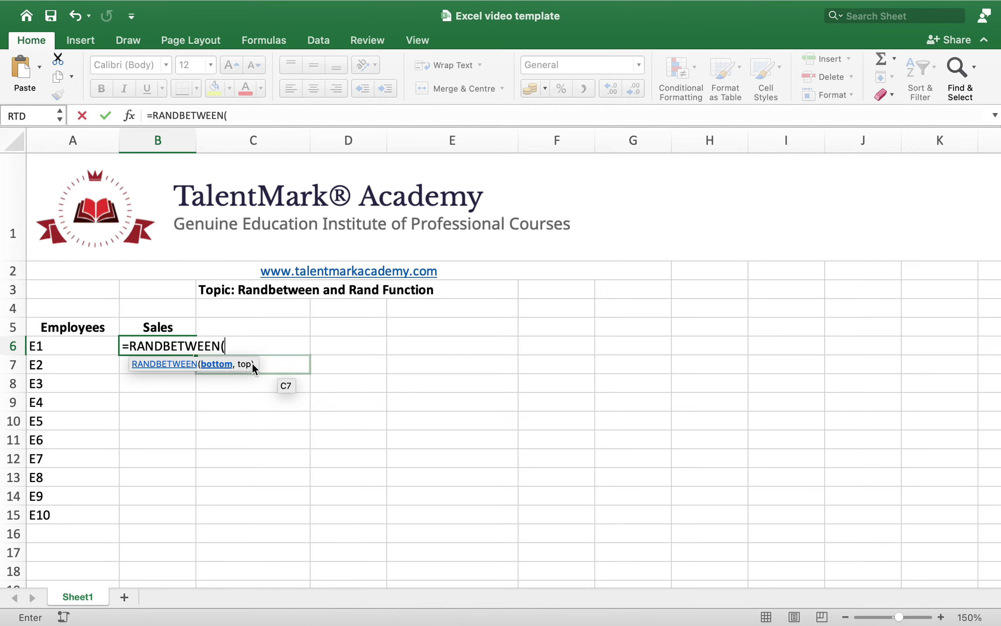
type("50000,")
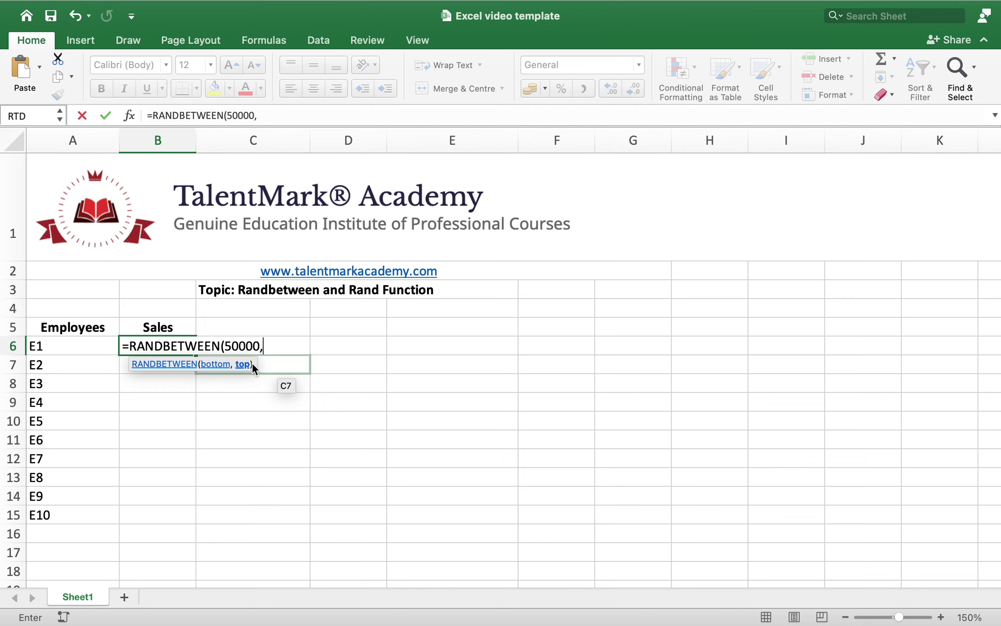
type("100000")
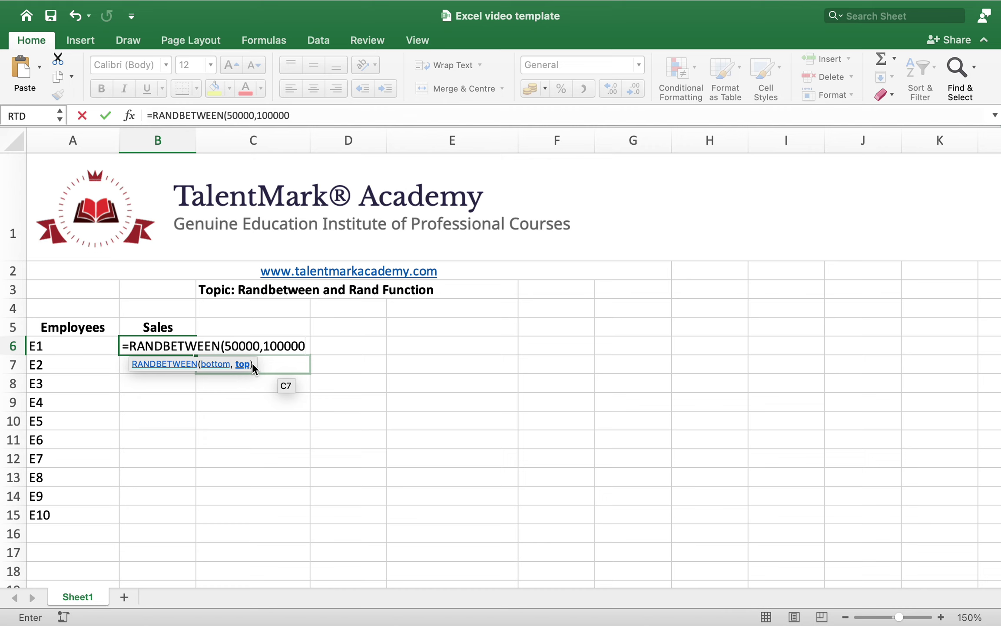
type(")")
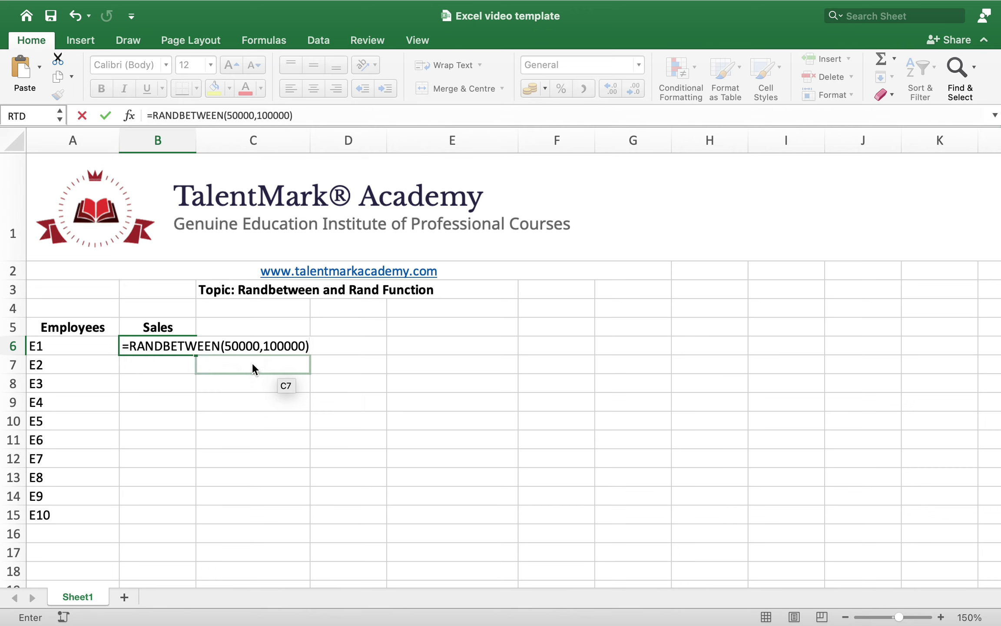
key("Return")
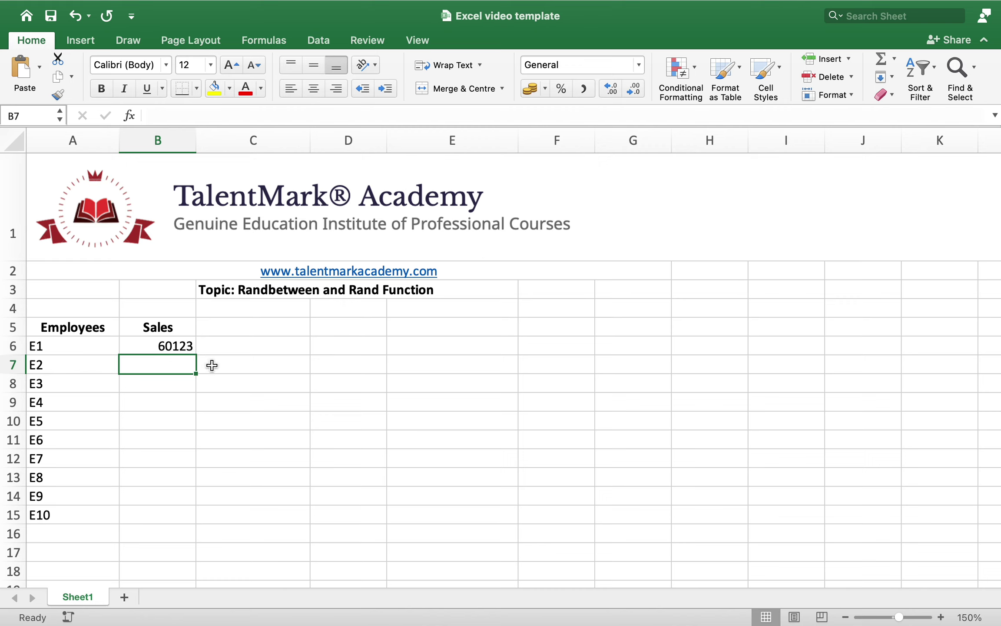
left_click(186, 346)
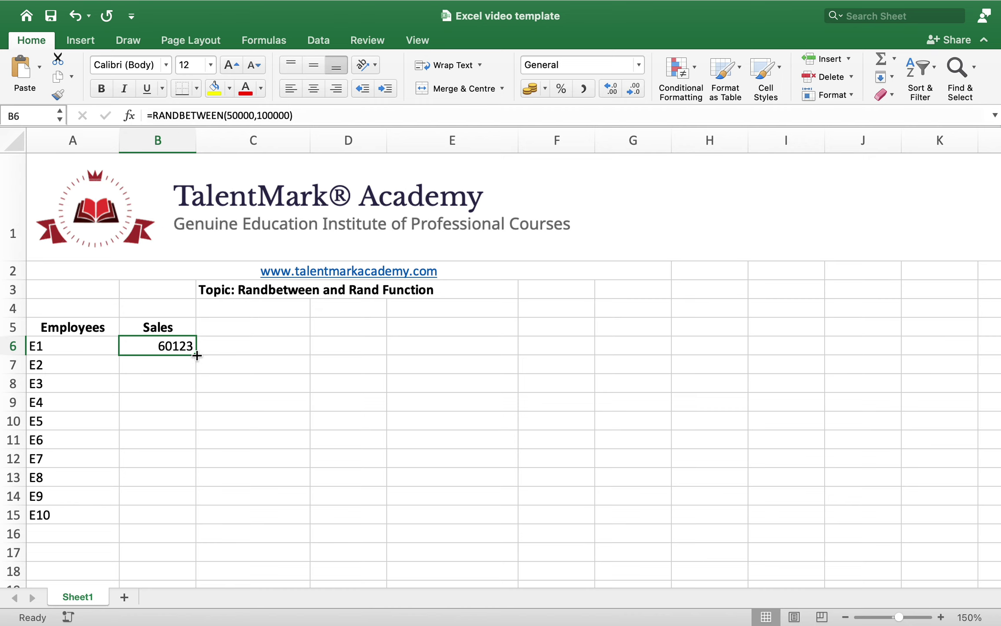
left_click_drag(196, 356, 196, 524)
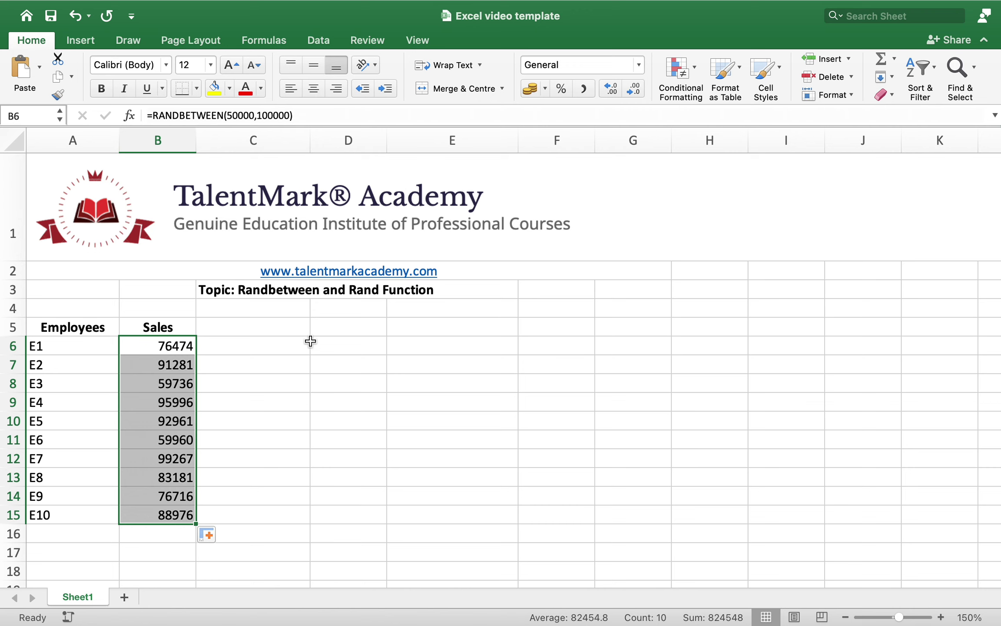
Force the random sales figures to recalculate by entering "a" in D6 and clearing that cell.
left_click(329, 346)
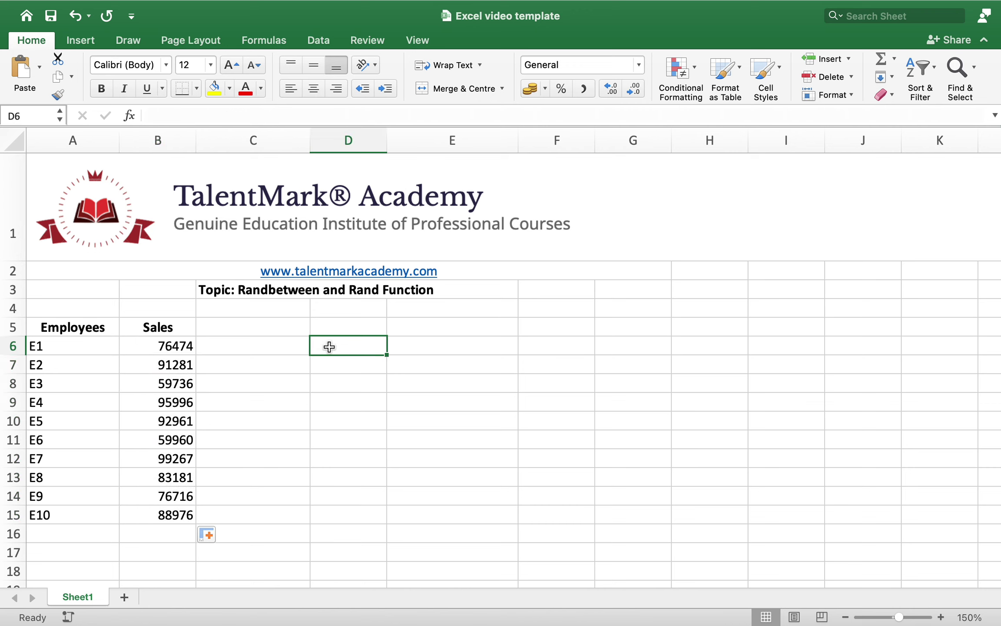
type("a")
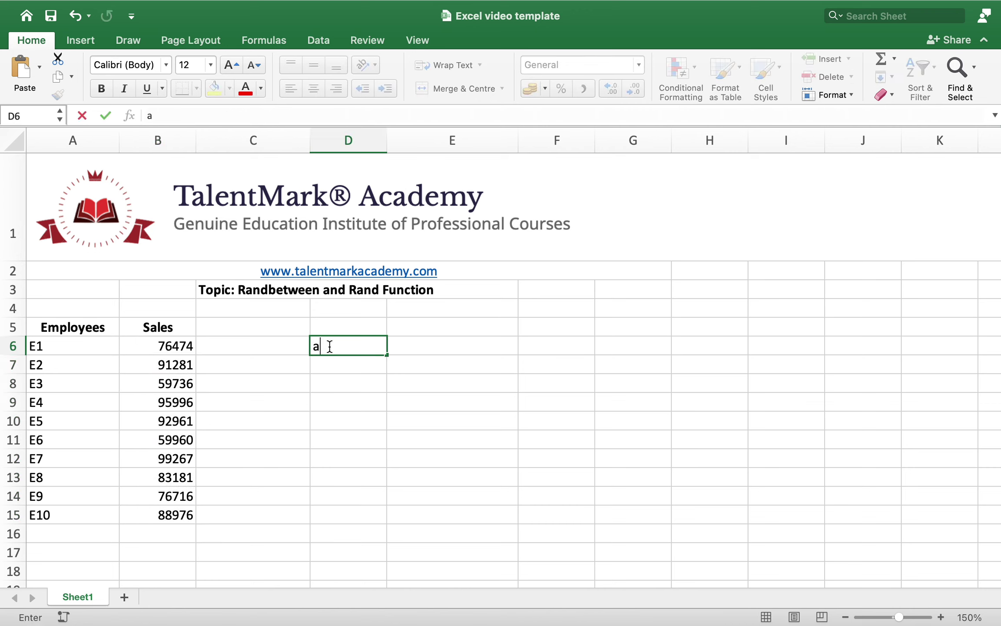
key("Return")
left_click(329, 346)
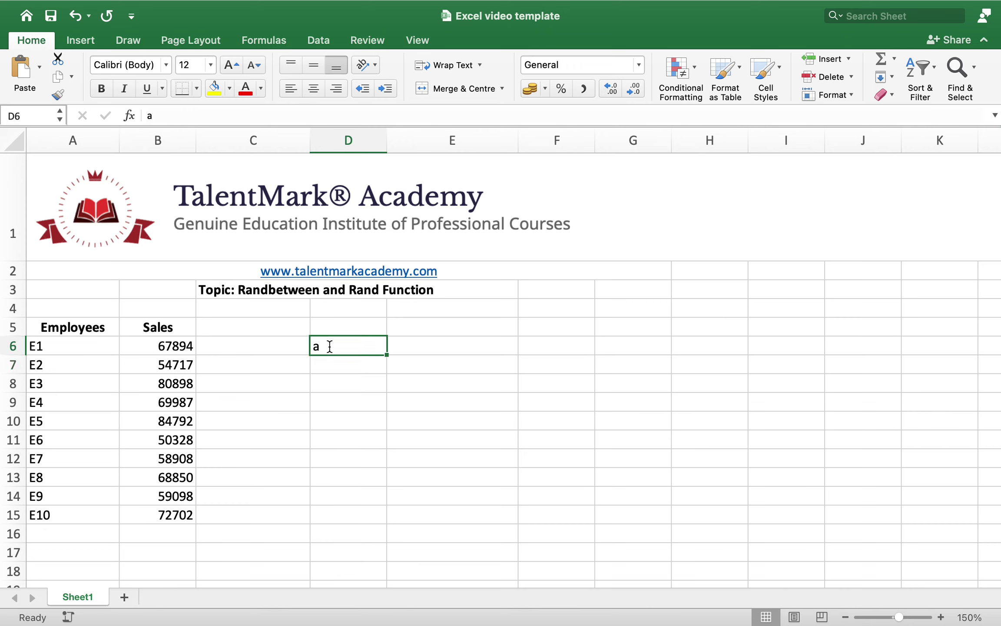
key("Delete")
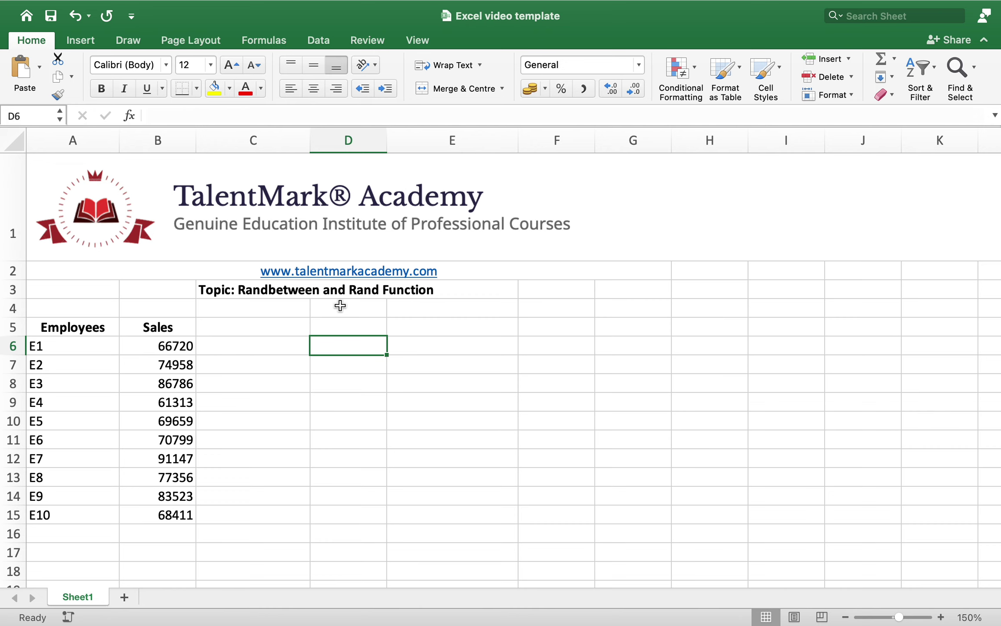
Convert the RANDBETWEEN formulas in B6:B15 to fixed numbers by copying them and pasting only values in place.
left_click(181, 346)
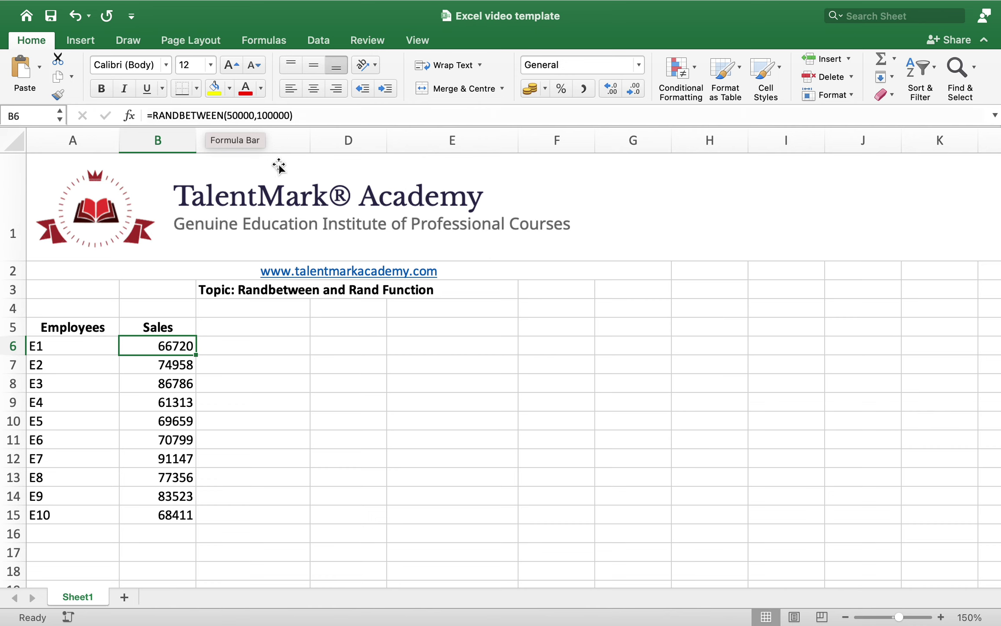
left_click(177, 517)
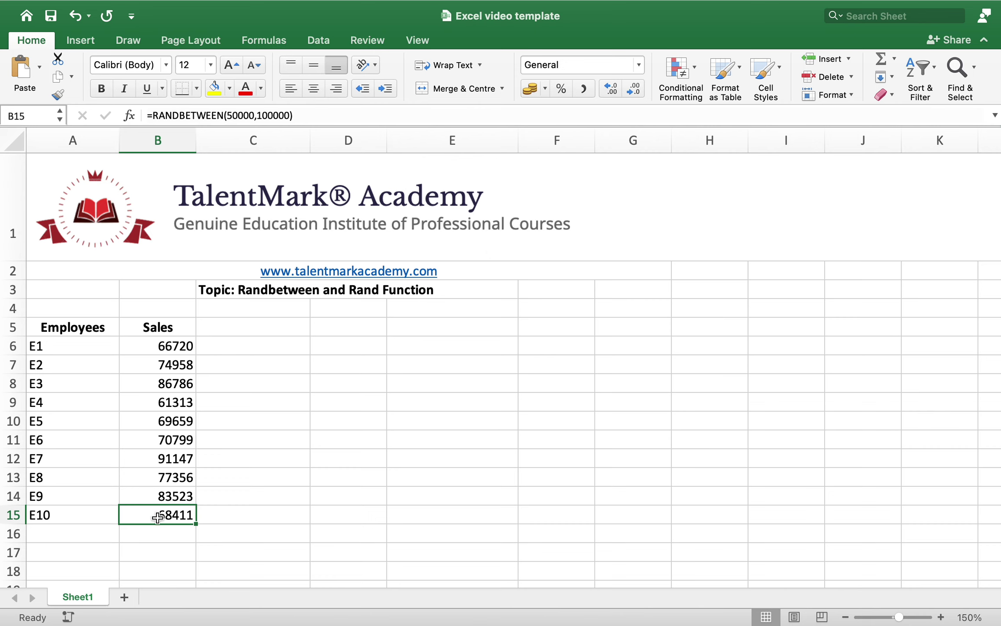
left_click(175, 343)
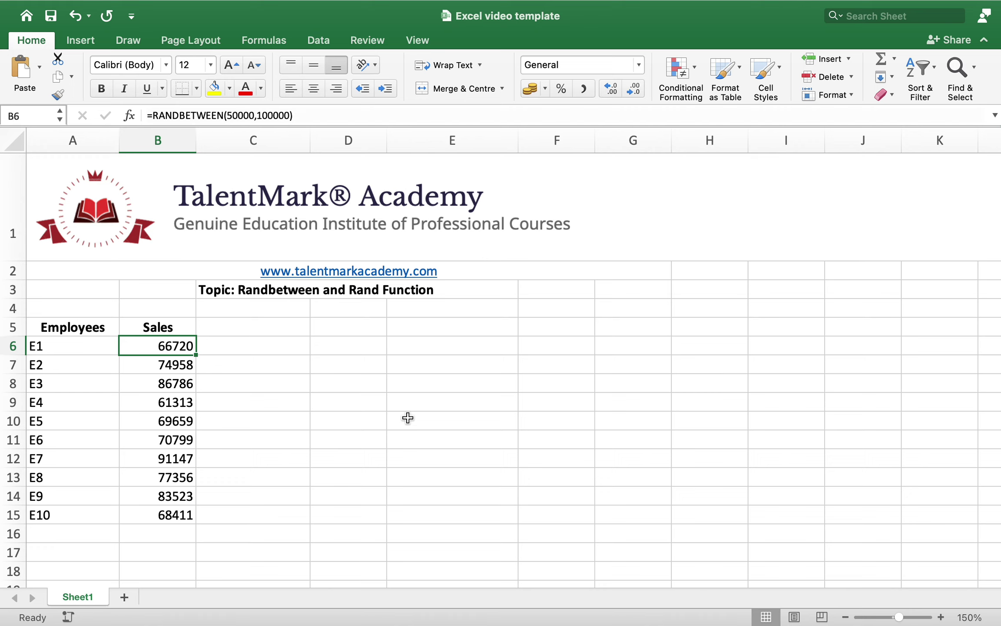
key("shift+Down")
key("shift+Down")
key("shift+Down")
key("shift+Down")
key("shift+Down")
key("shift+Down")
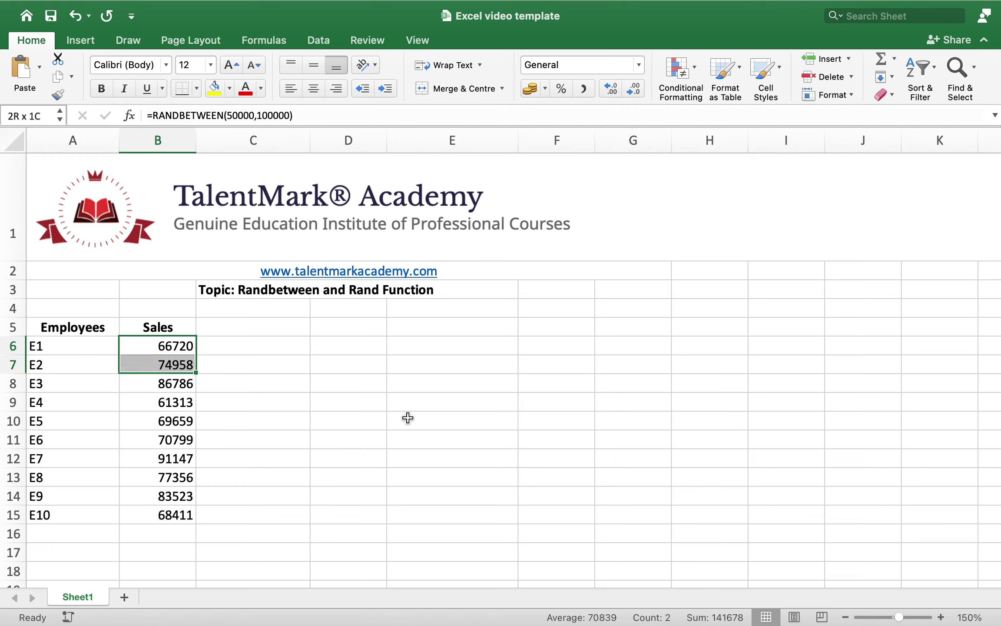
key("shift+Down")
key("shift+Down")
key("shift+Down")
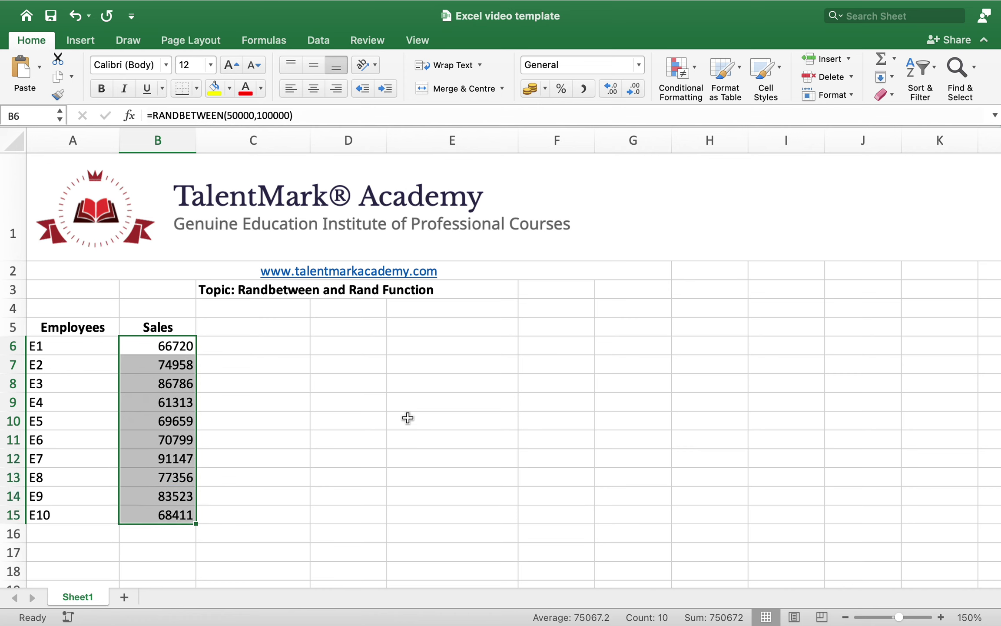
key("super+c")
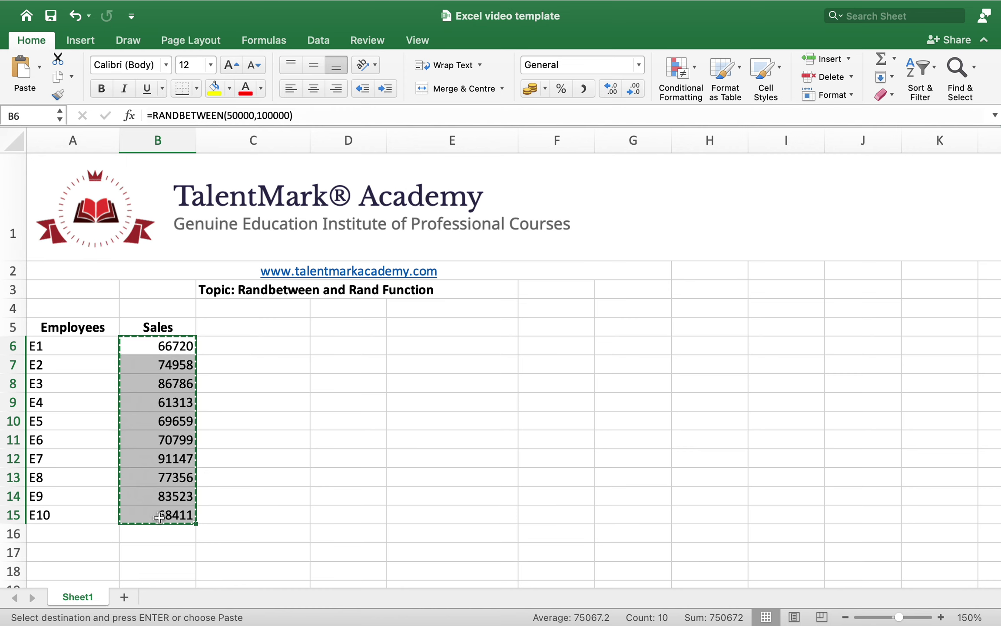
left_click(39, 74)
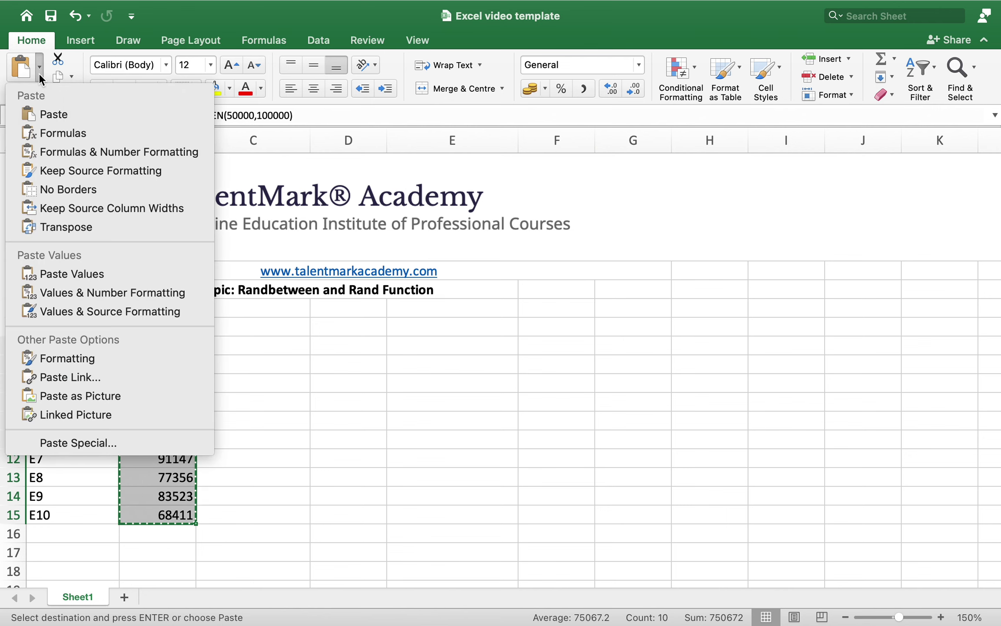
left_click(79, 276)
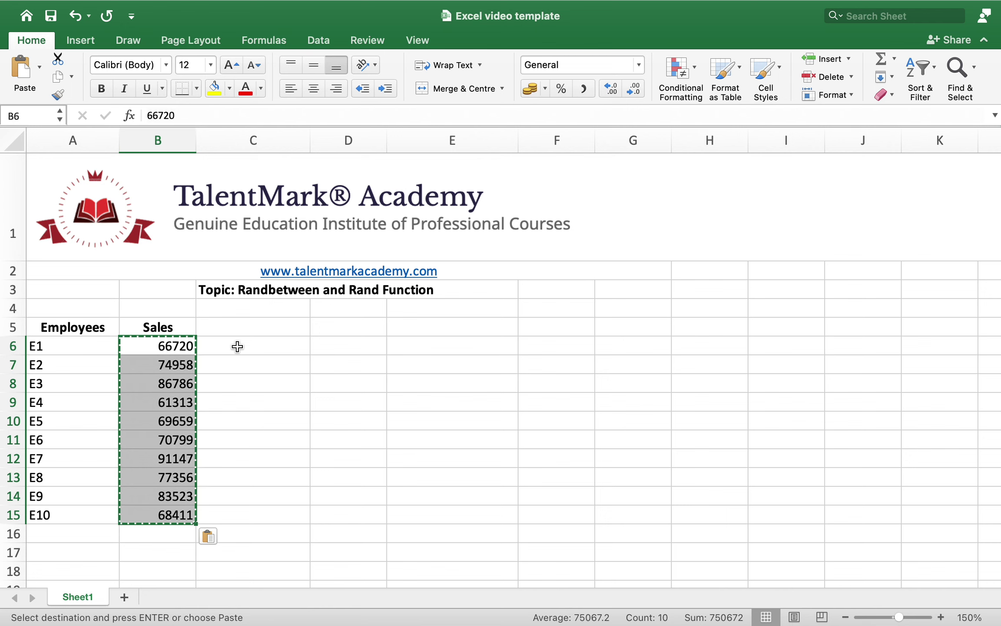
Check the contents of the Sales cells B6 through B15 one by one for formulas, and end copy mode.
left_click(236, 346)
left_click(186, 347)
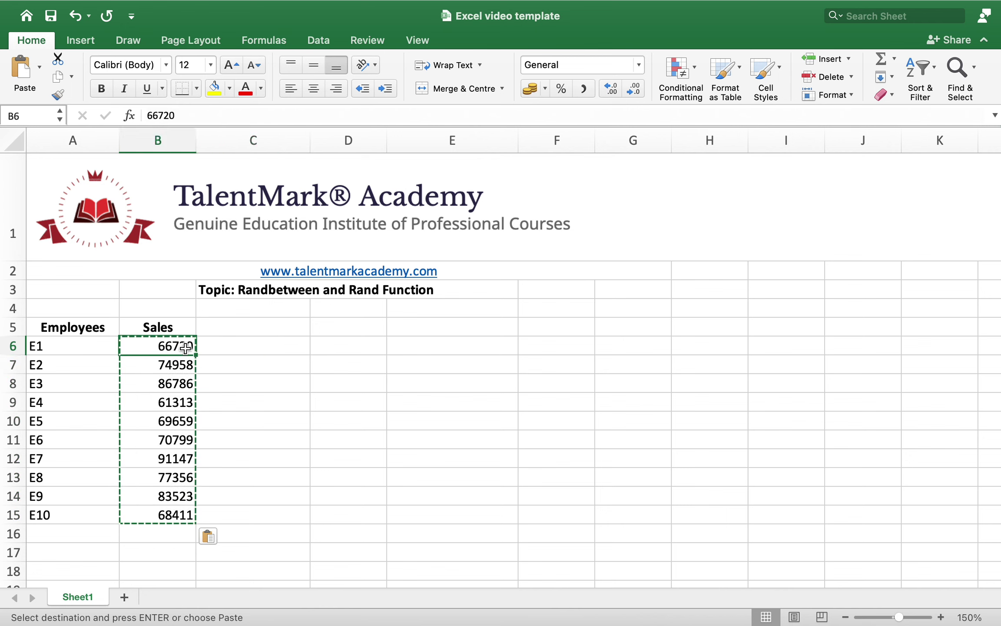
key("Down")
key("Down")
key("Down")
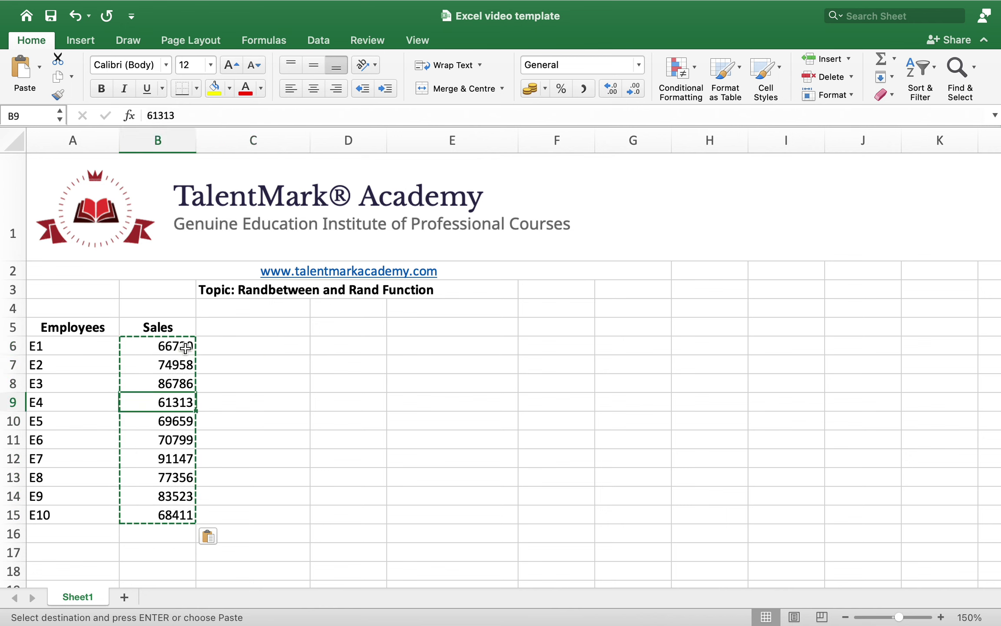
key("Down")
key("Down")
key("Down")
key("Down")
key("Down")
key("Down")
key("Down")
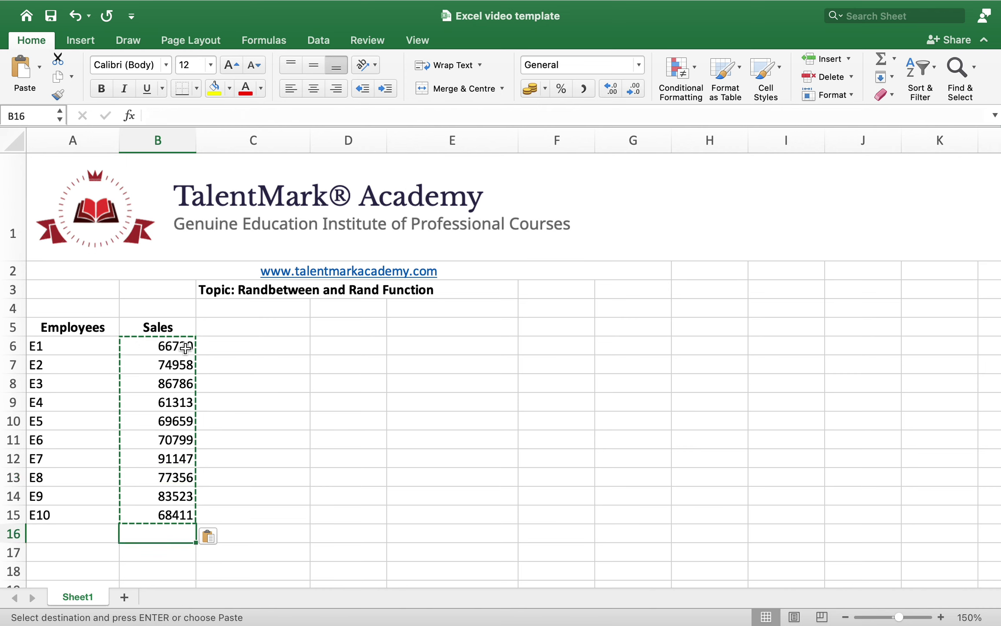
key("Escape")
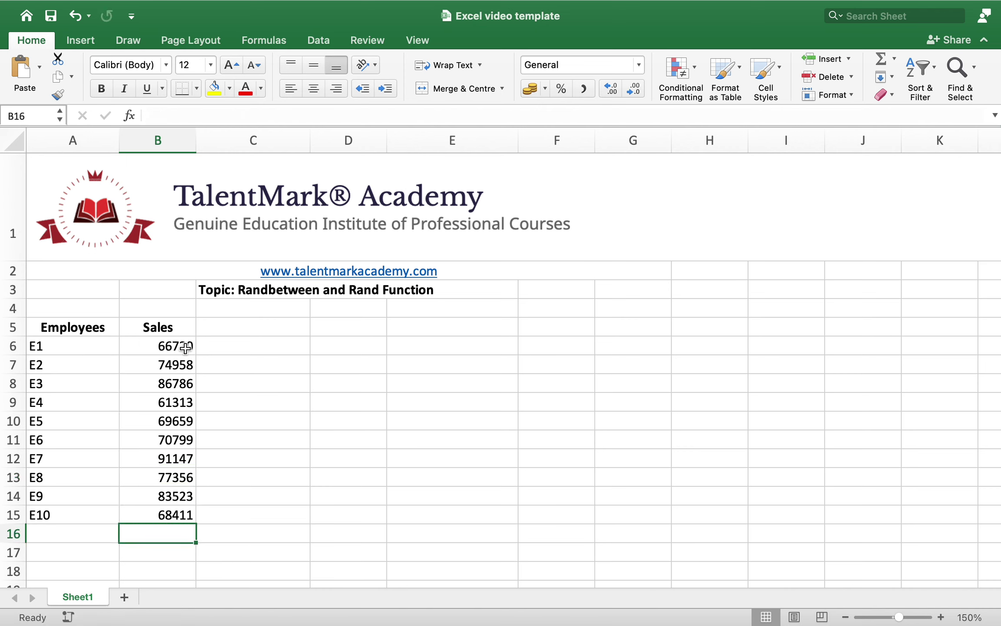
left_click(303, 357)
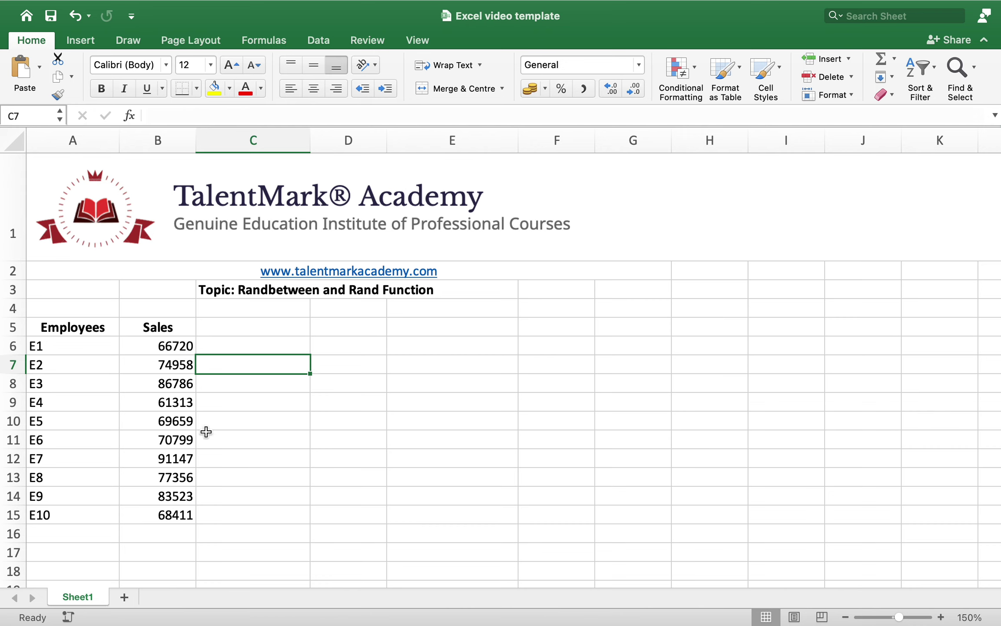
Enter =RAND() in D6 and fill it down through D15.
left_click(335, 351)
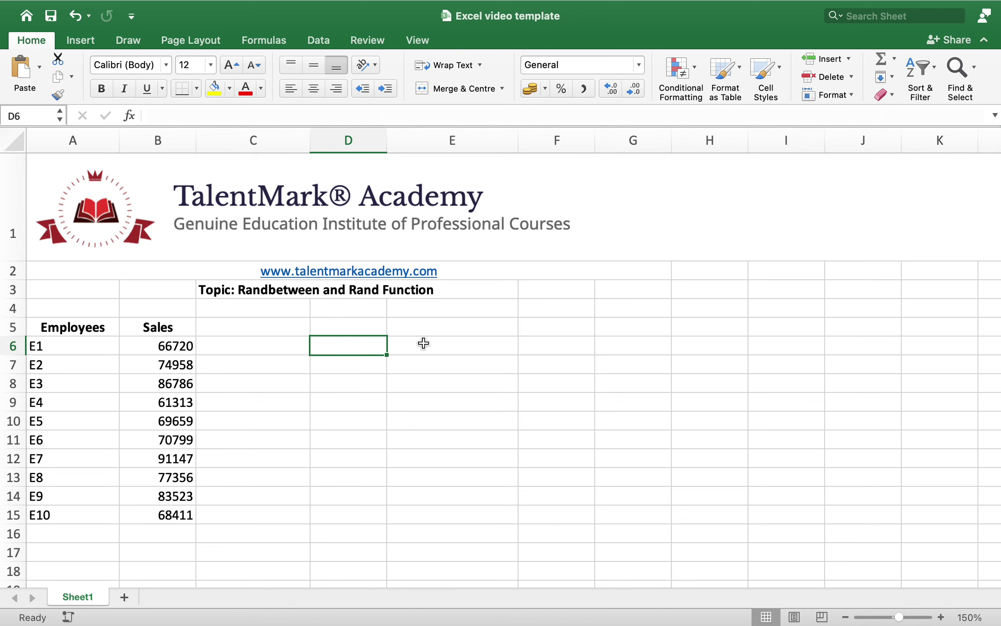
type("=rand")
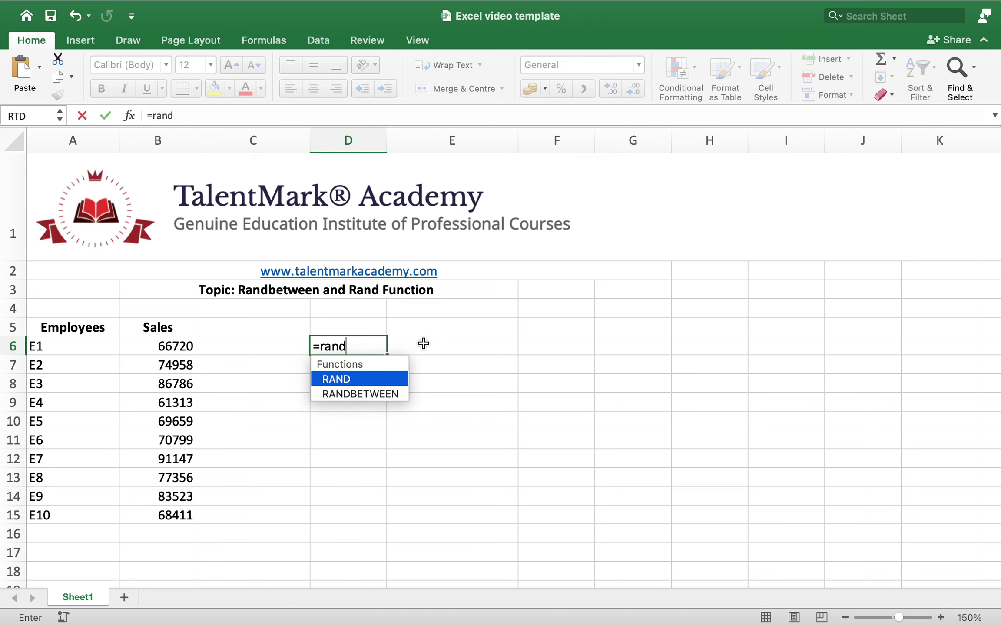
key("Tab")
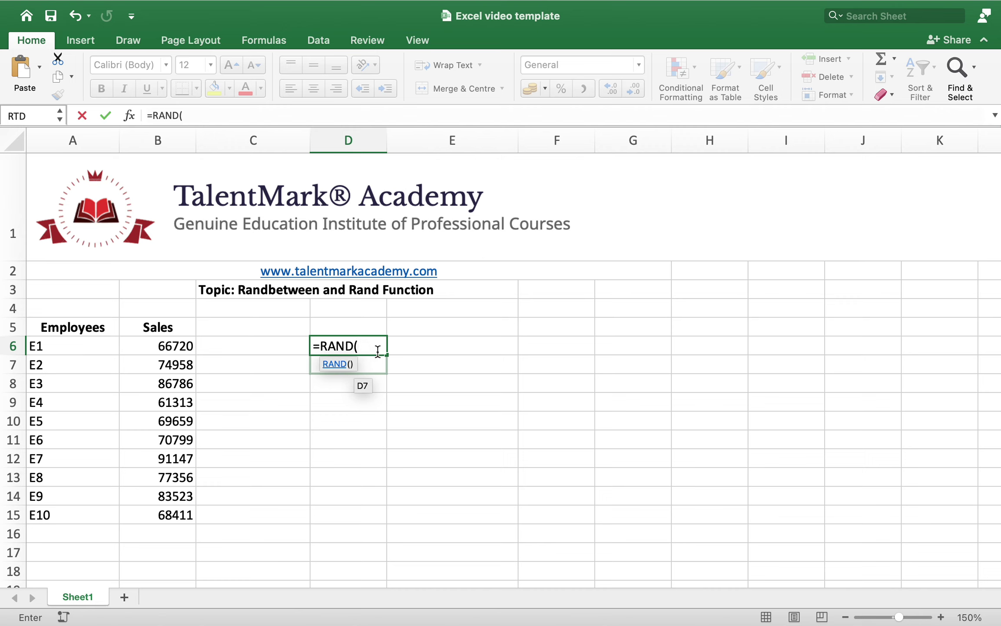
type(")")
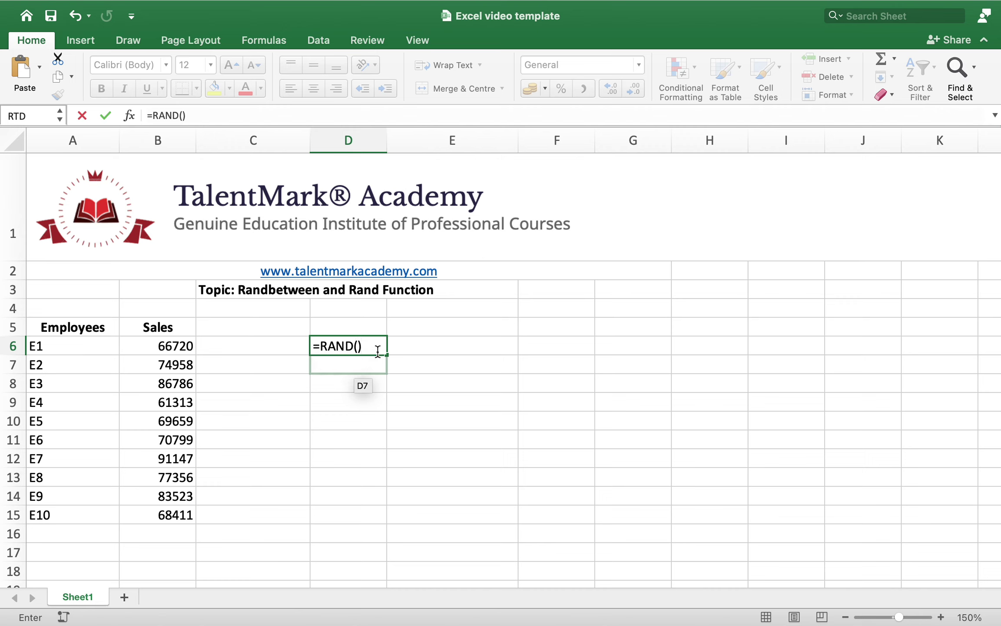
key("Return")
left_click(377, 351)
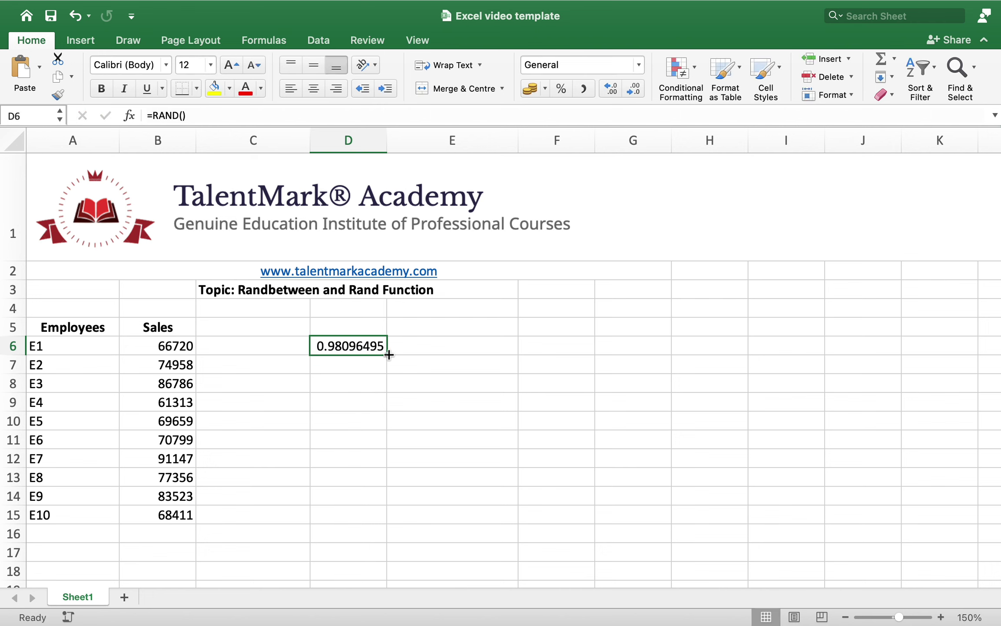
left_click_drag(387, 357, 391, 515)
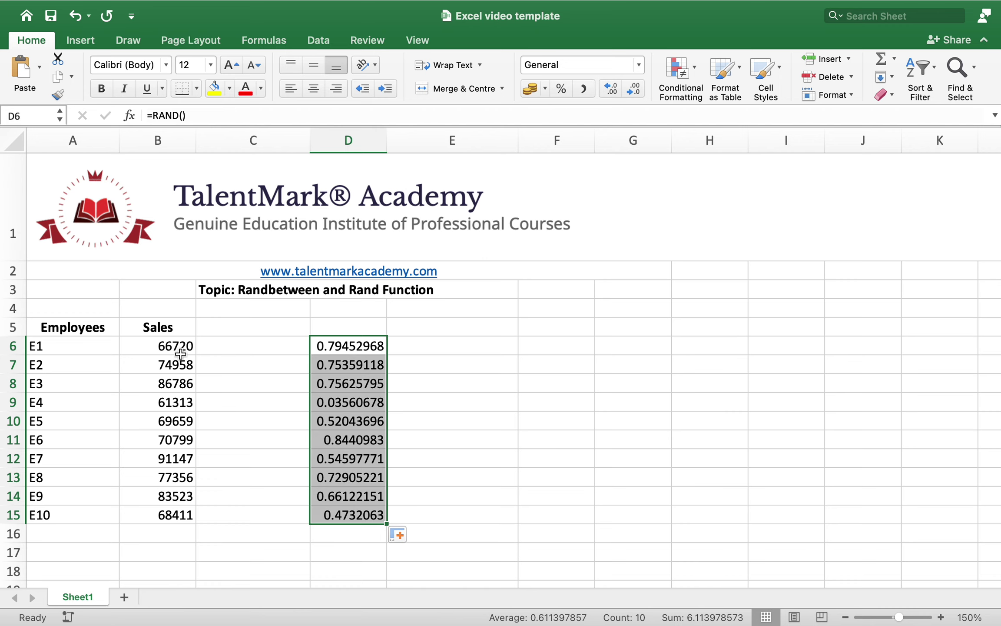
Force the RAND values in D6:D15 to recalculate by entering "a" in E8 and clearing it, and reselect D6.
left_click(420, 401)
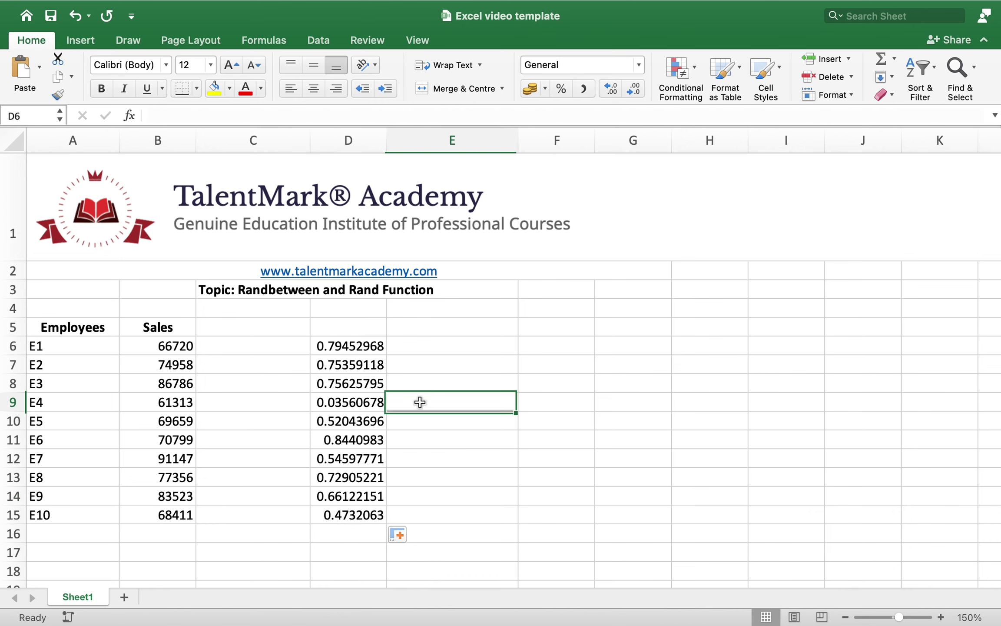
left_click(352, 343)
left_click(433, 386)
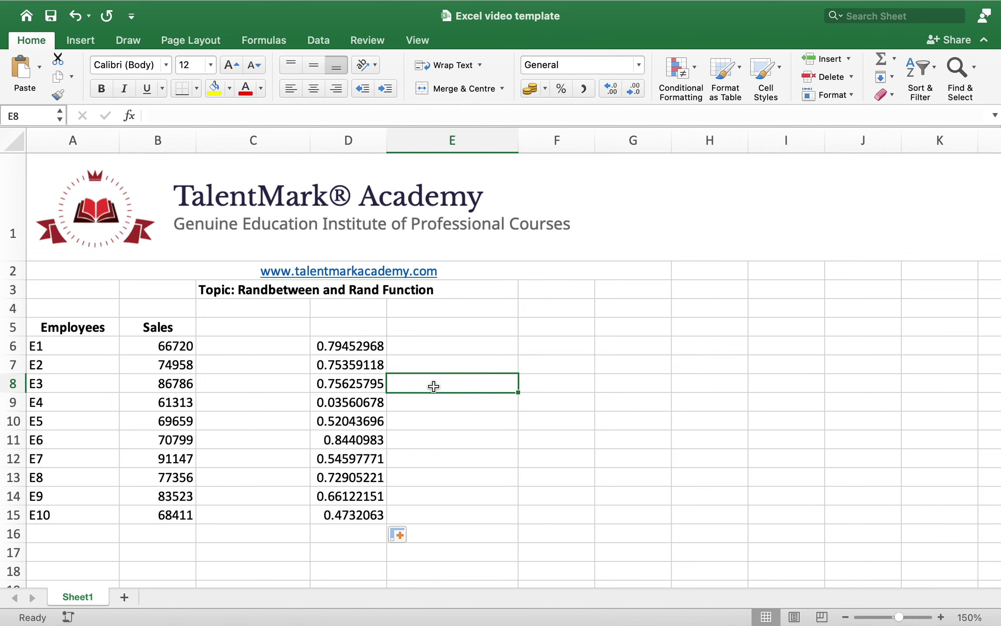
type("a")
key("Return")
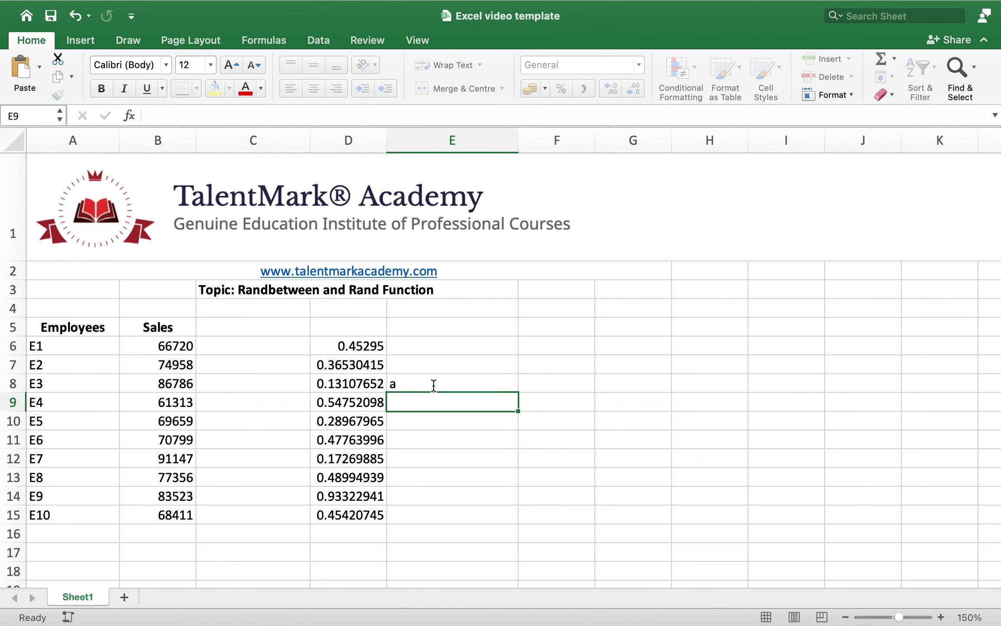
left_click(433, 385)
key("Delete")
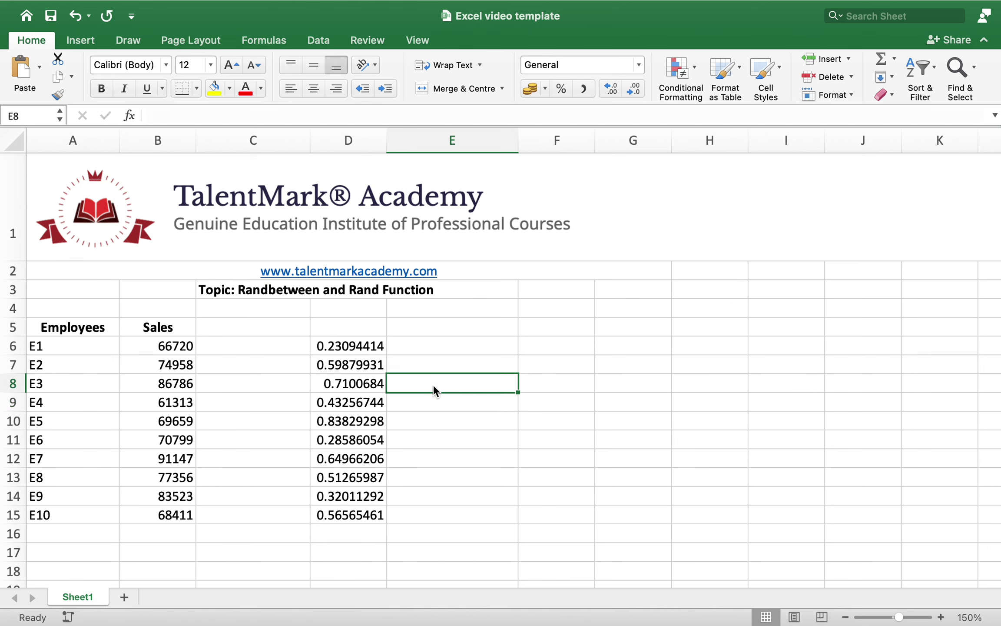
left_click(357, 350)
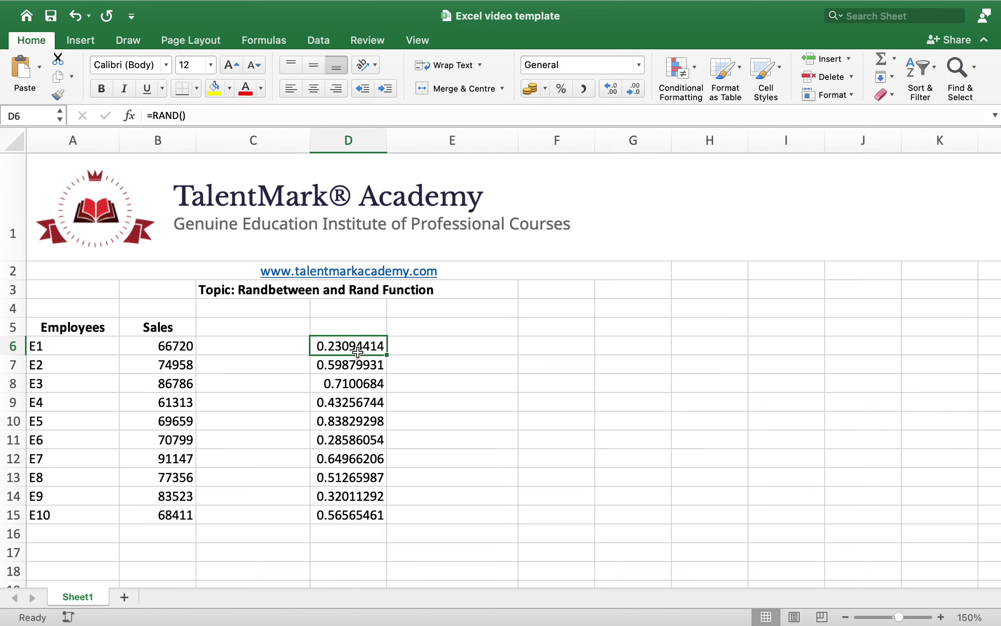
Replace the RAND formulas in D6:D15 with fixed numbers by pasting only values in place, and spot-check the cells for formulas.
key("shift+Down")
key("shift+Down")
key("shift+Down")
key("shift+Down")
key("shift+Down")
key("shift+Down")
key("shift+Down")
key("shift+Down")
key("shift+Down")
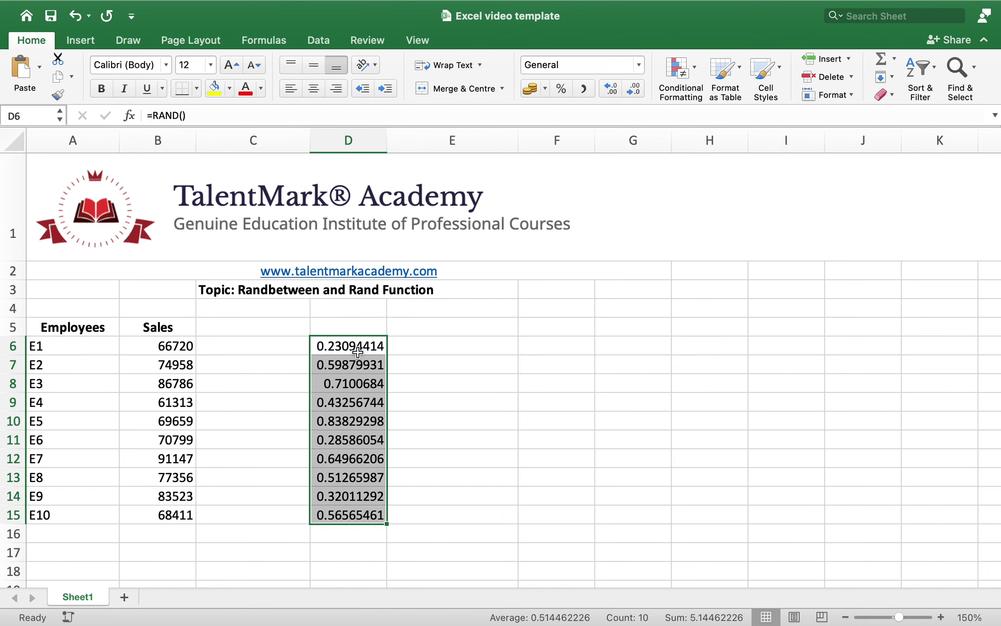
key("super+c")
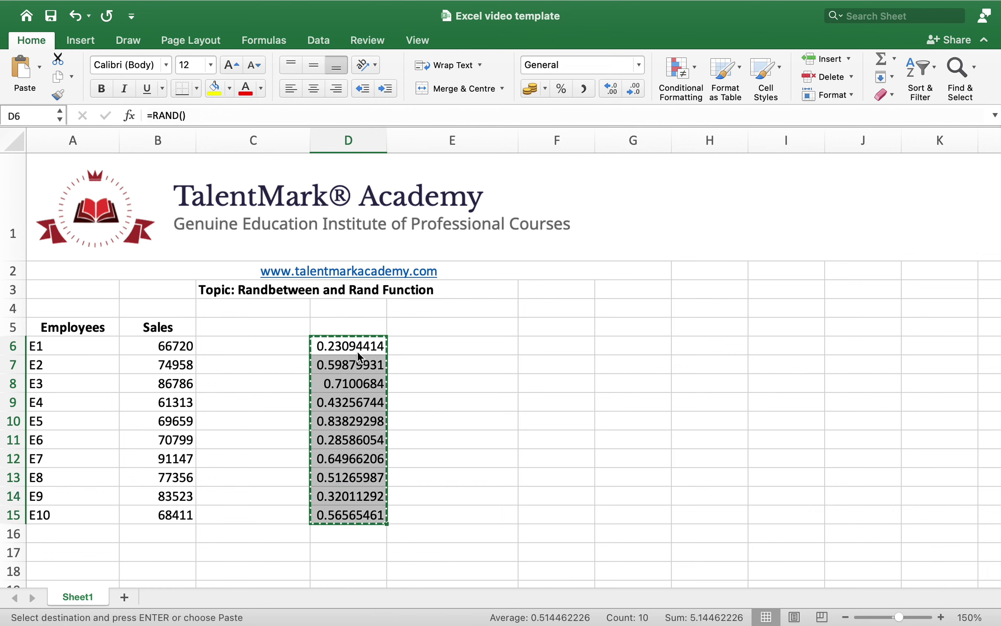
left_click(40, 65)
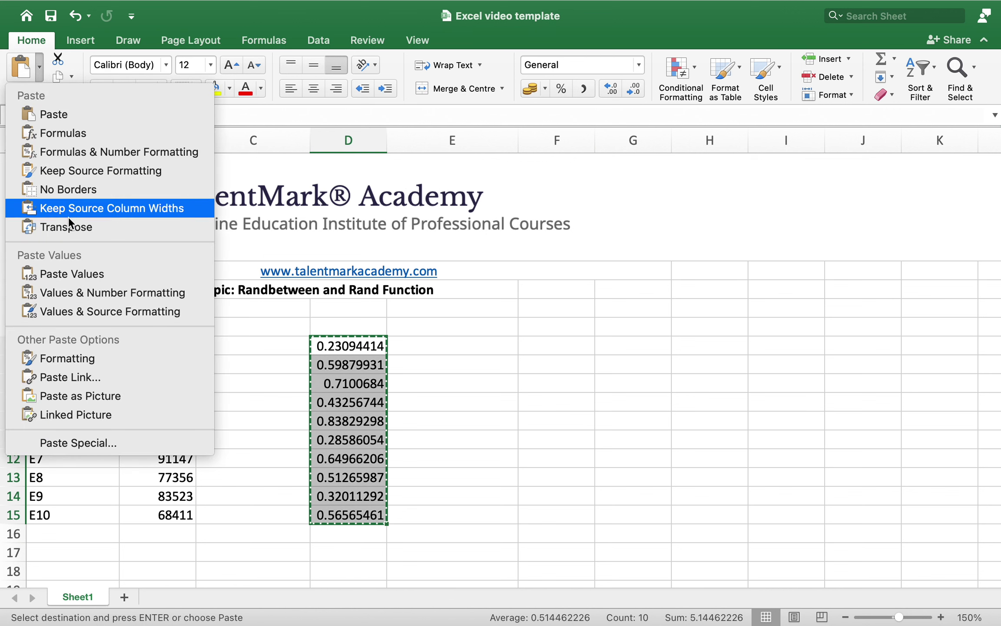
left_click(77, 273)
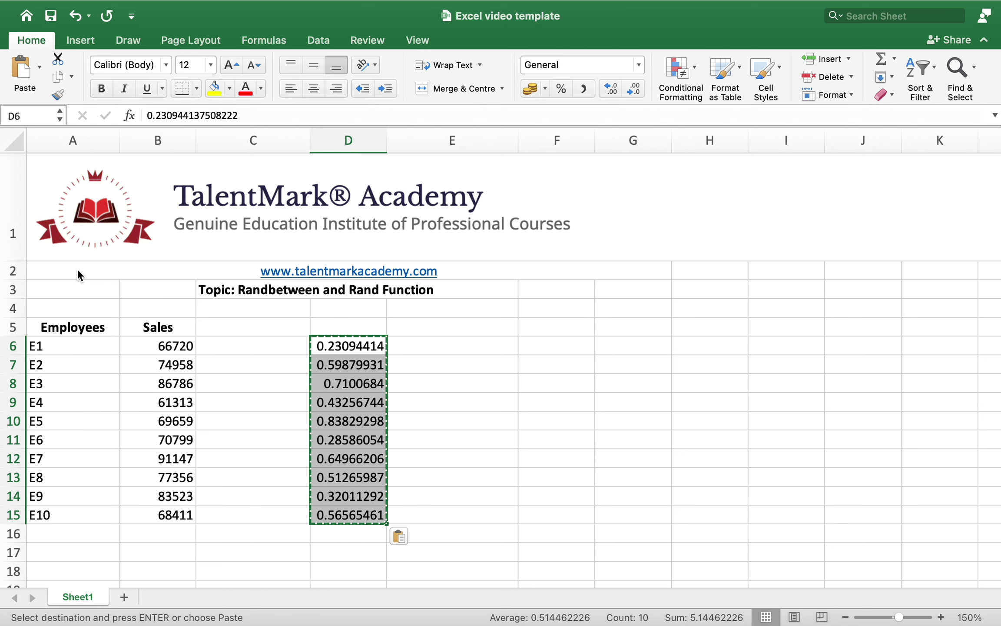
left_click(508, 362)
key("Escape")
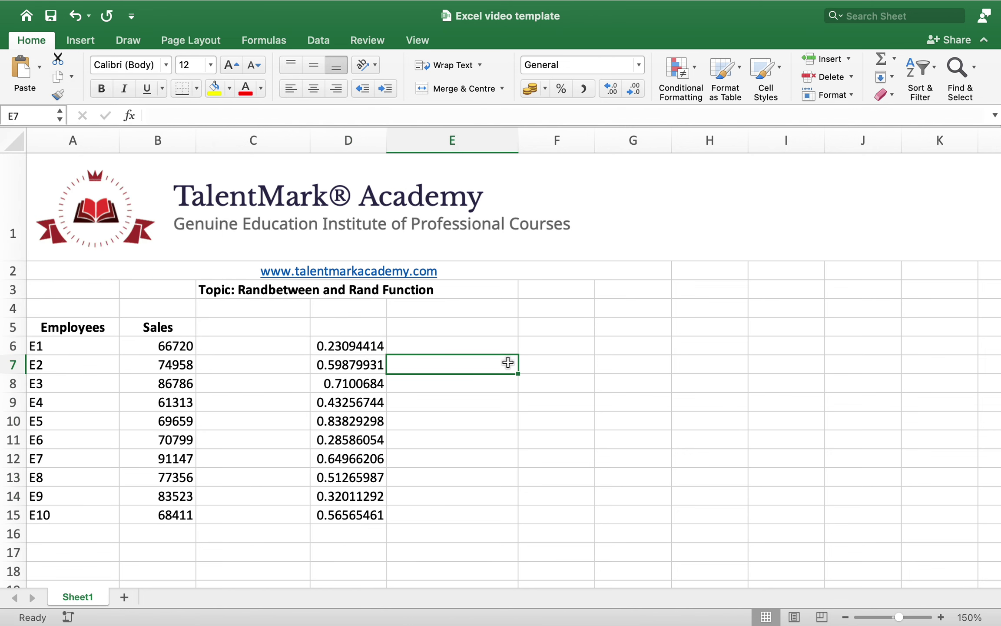
left_click(357, 347)
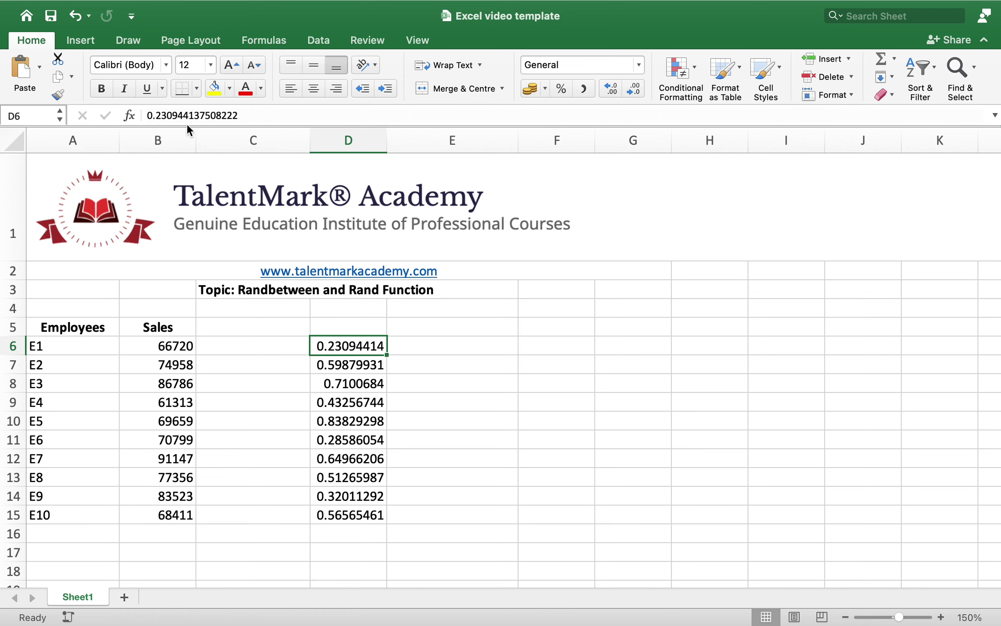
left_click(355, 461)
left_click(342, 398)
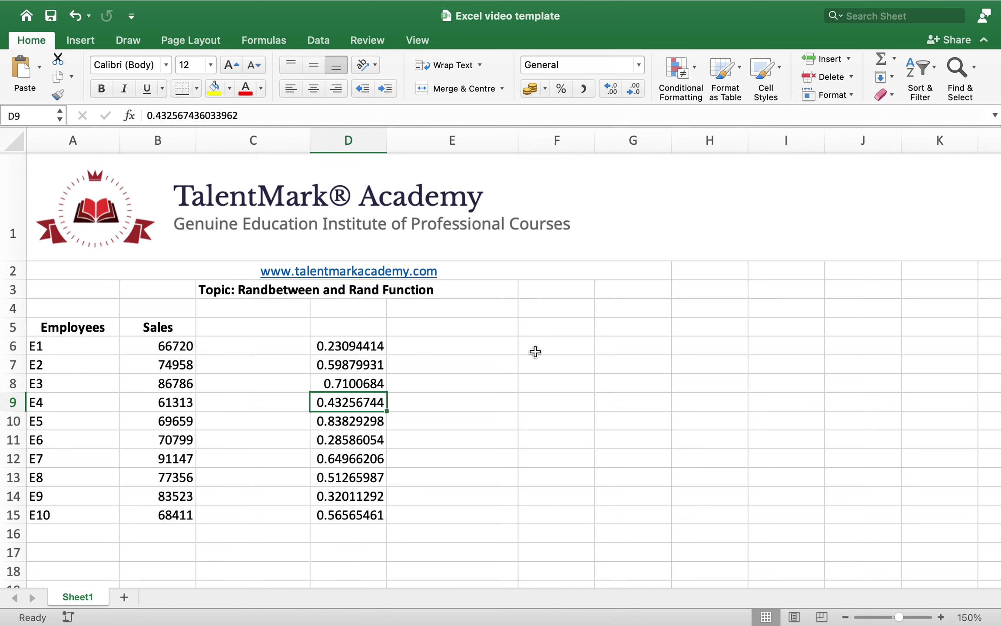
Format the fixed random values in D6:D15 as Percentage.
left_click_drag(364, 346, 359, 514)
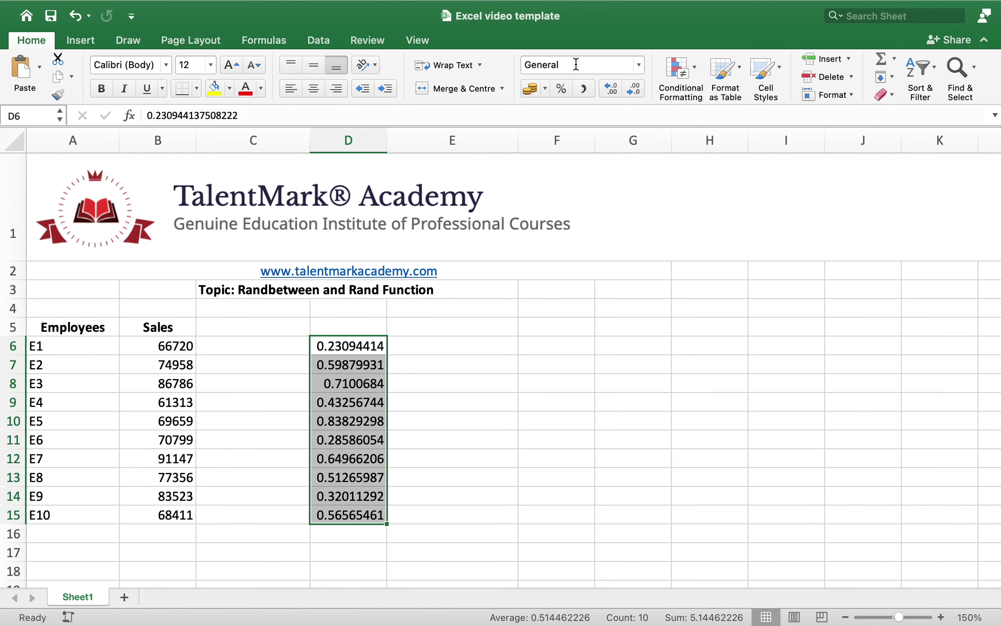
left_click(639, 66)
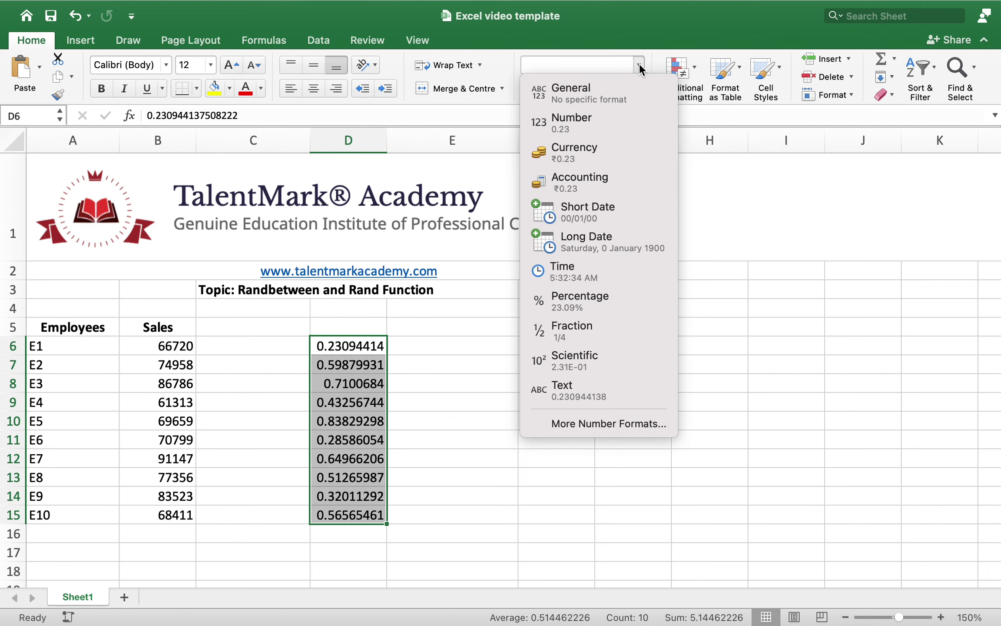
left_click(604, 298)
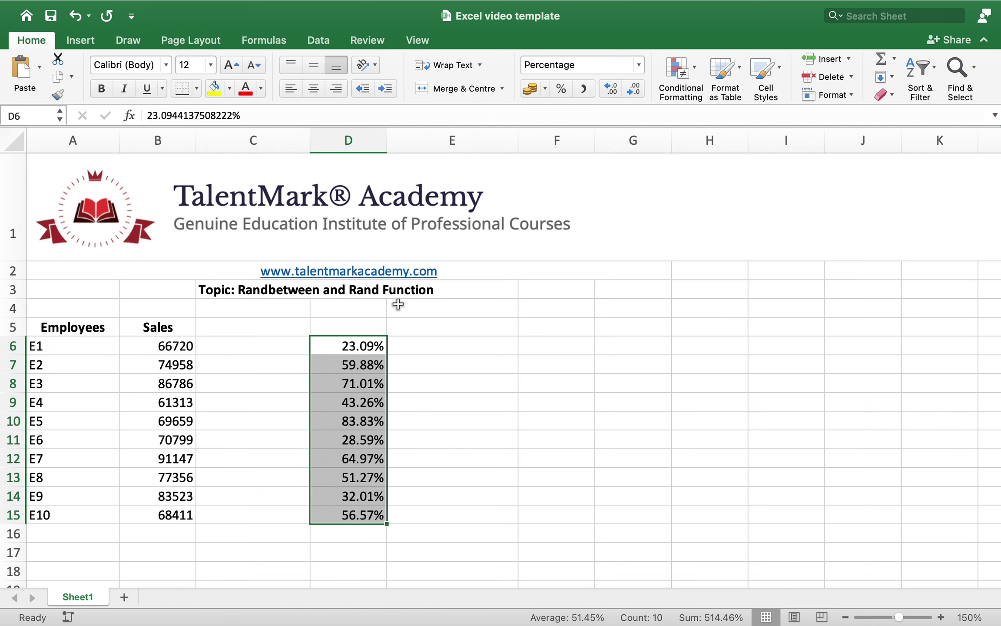
Enter =RAND() in F6 and fill it down through F15.
left_click(529, 343)
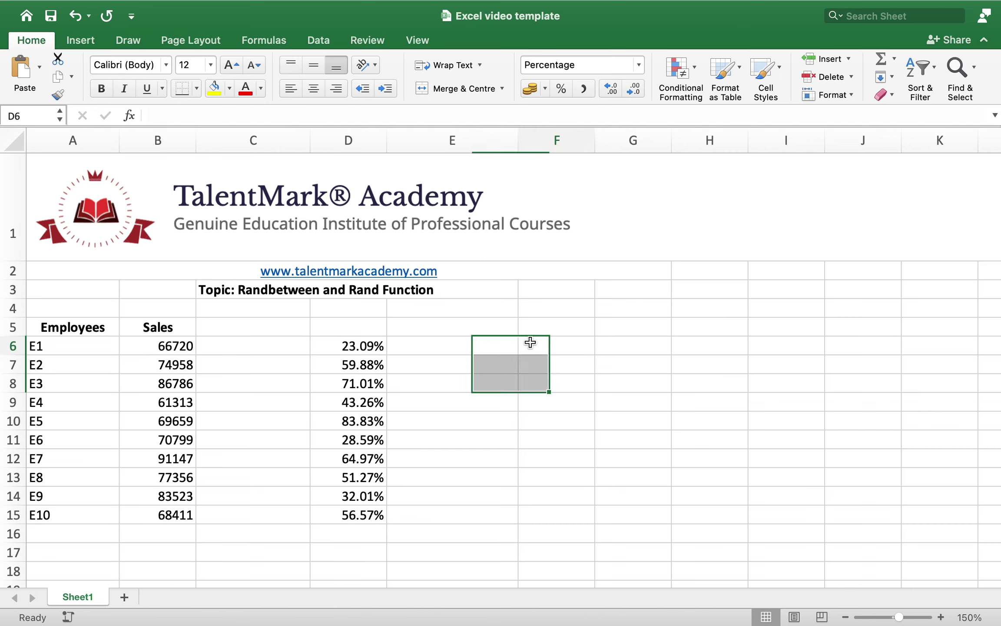
type("=rand")
key("Tab")
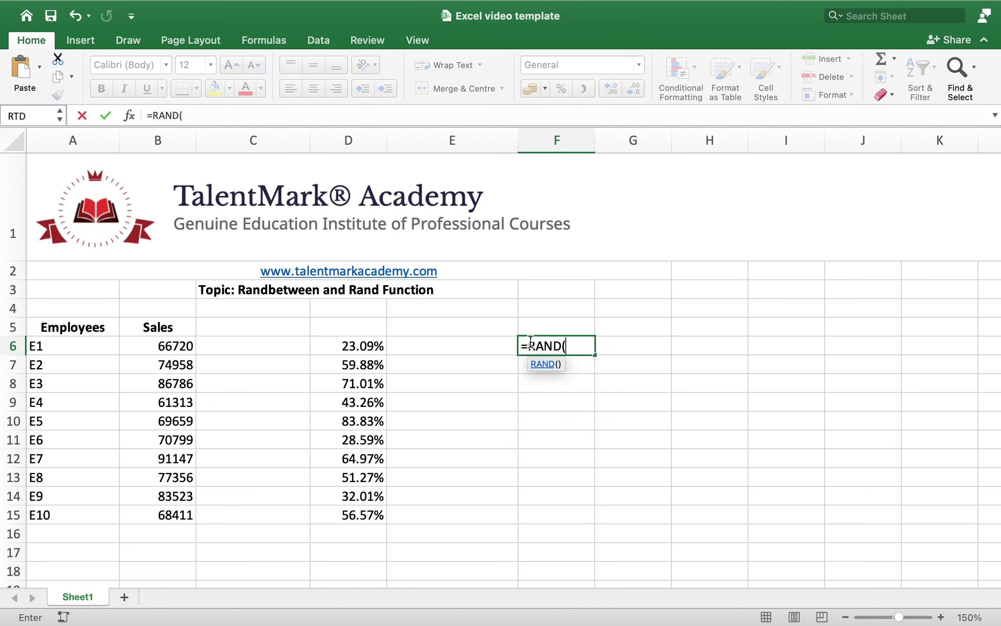
type(")")
key("Return")
left_click(531, 346)
key("shift+Down")
key("shift+Down")
key("shift+Down")
key("shift+Down")
key("shift+Down")
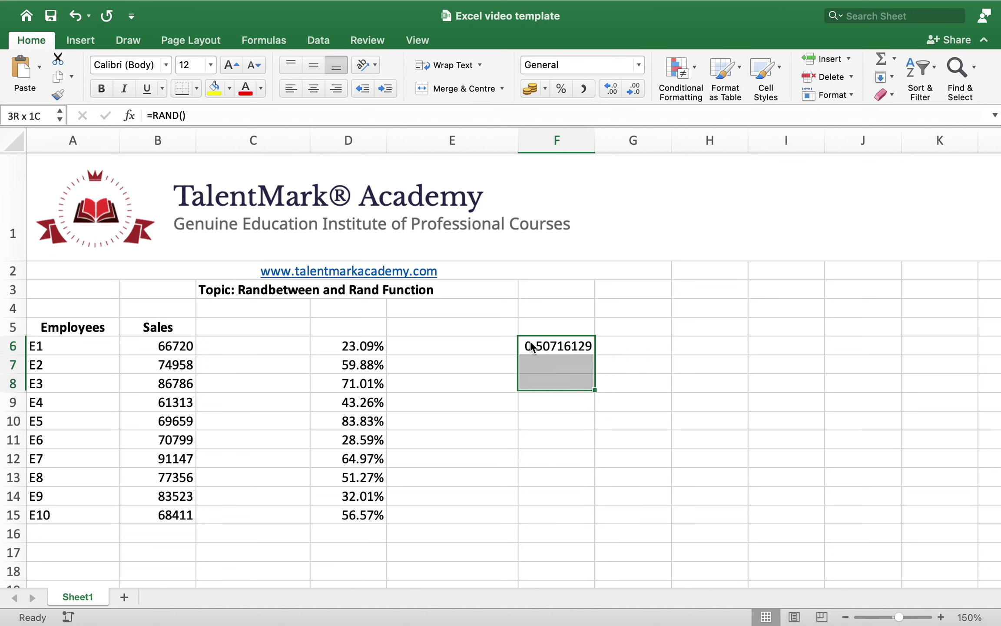
key("shift+Down")
key("shift+Down")
key("shift+Down")
key("shift+Down")
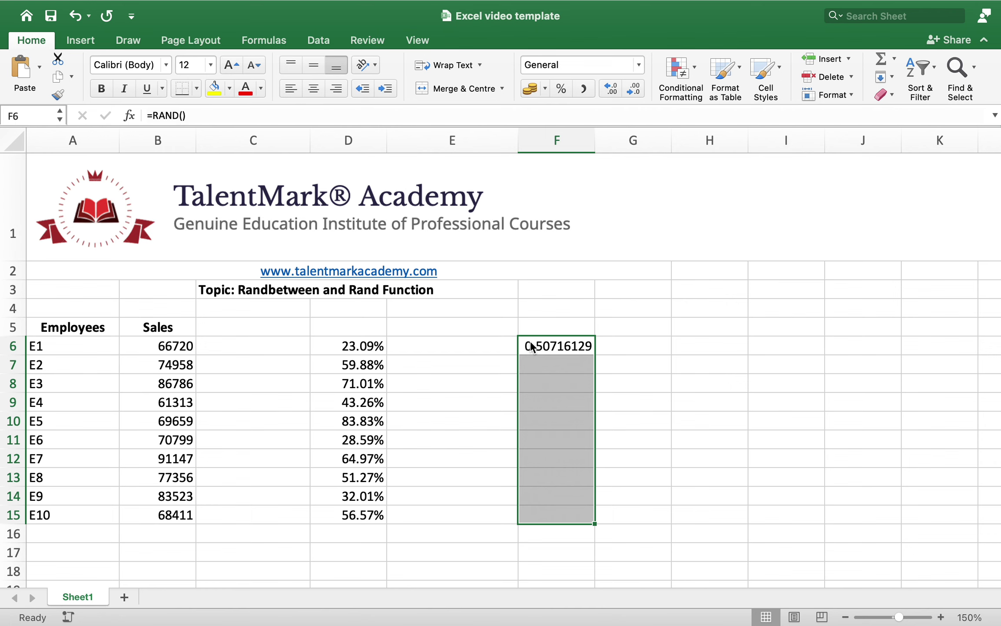
key("ctrl+d")
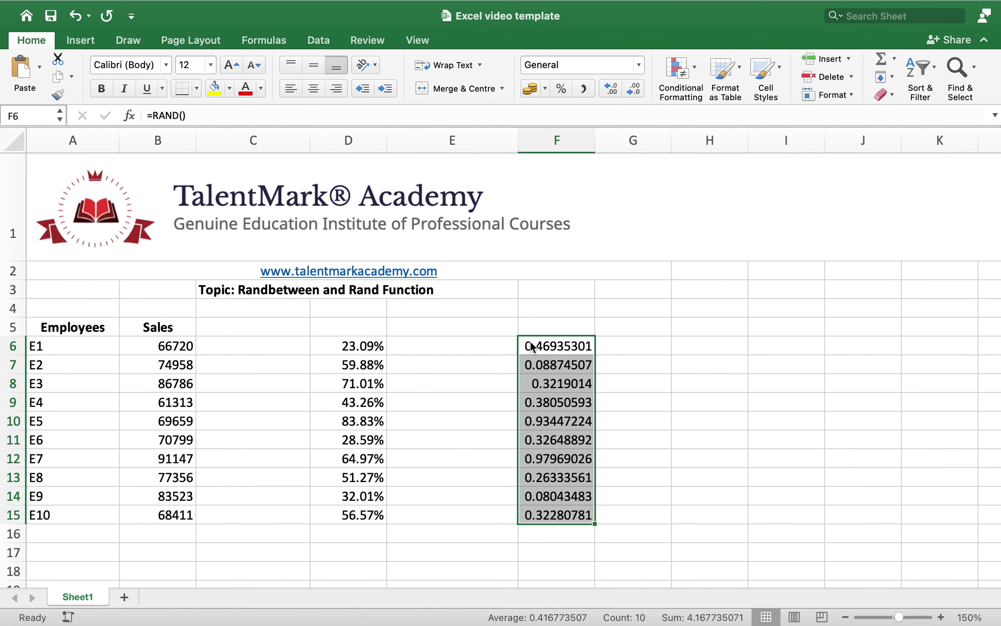
Convert the RAND formulas in F6:F15 to fixed numbers by copying them and pasting only values in place, and end copy mode.
key("super+c")
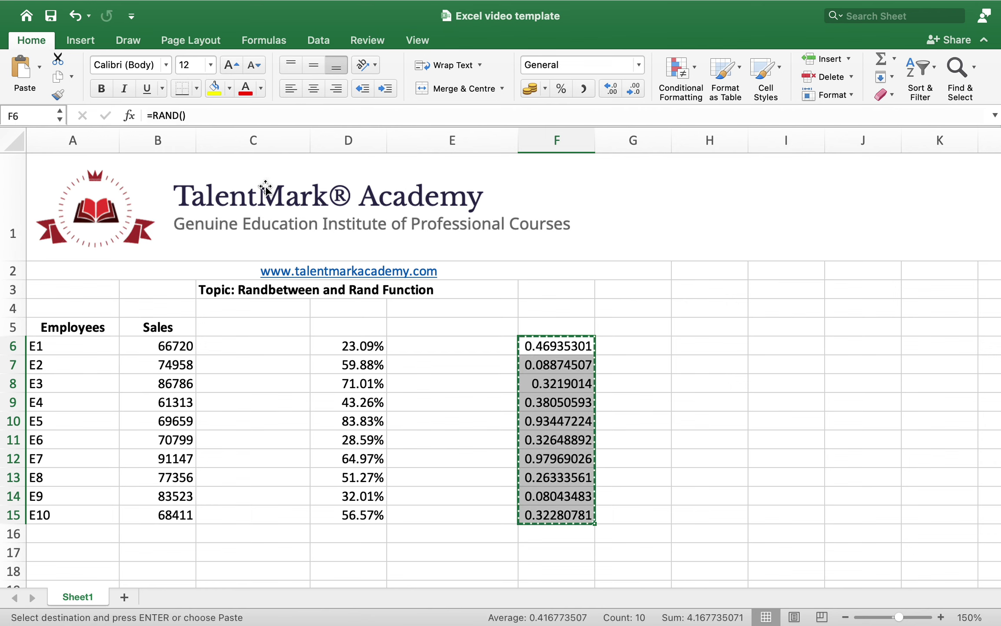
left_click(41, 66)
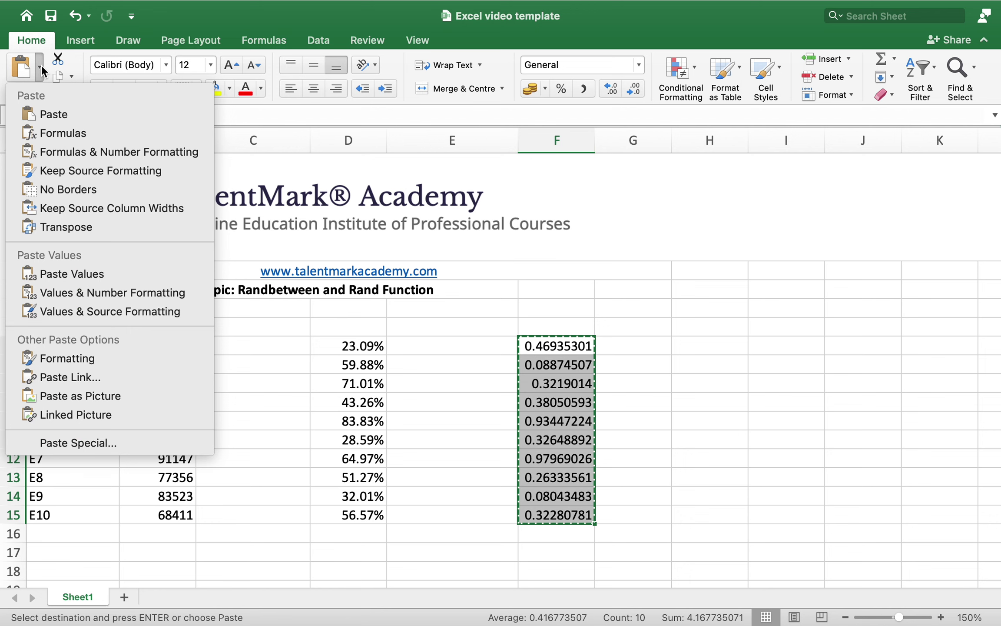
left_click(91, 273)
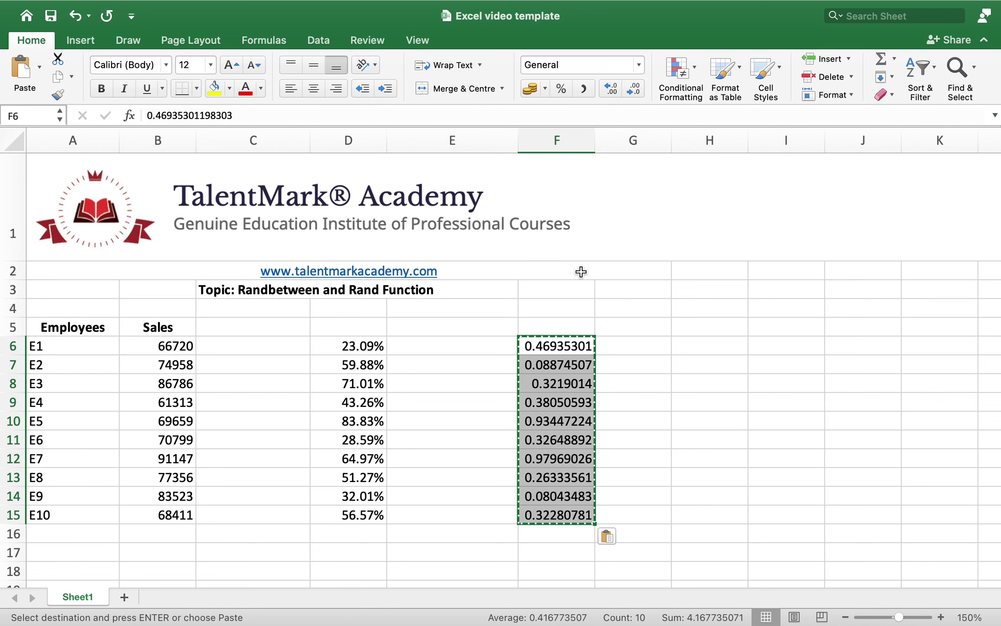
left_click(645, 320)
key("Escape")
Format the fixed random values in F6:F15 as Time.
left_click(567, 342)
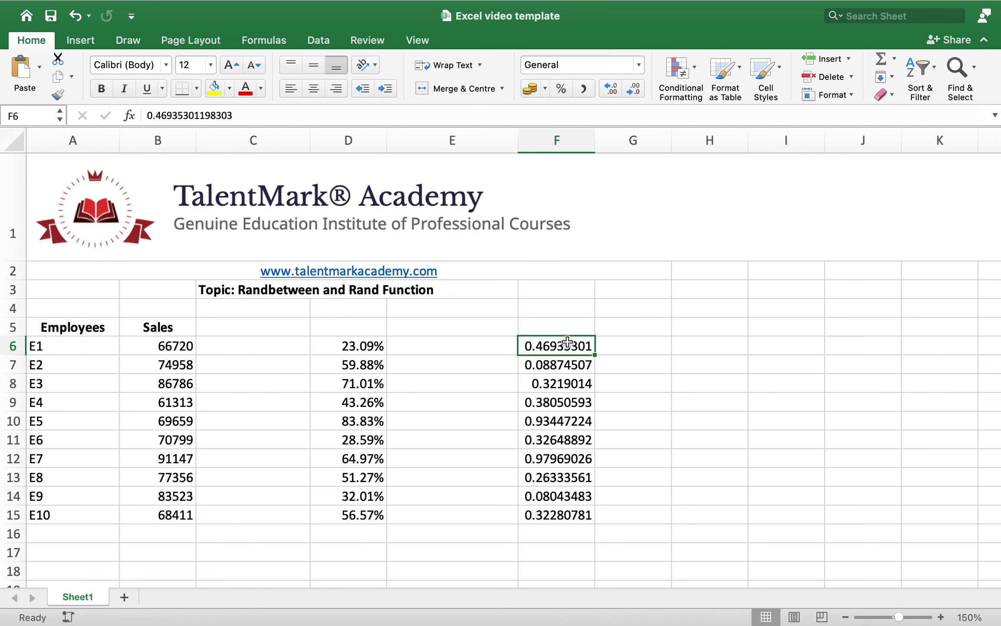
key("shift+Down")
key("shift+Down")
key("shift+Down")
key("shift+Down")
key("shift+Down")
key("shift+Down")
key("shift+Down")
key("shift+Down")
key("shift+Down")
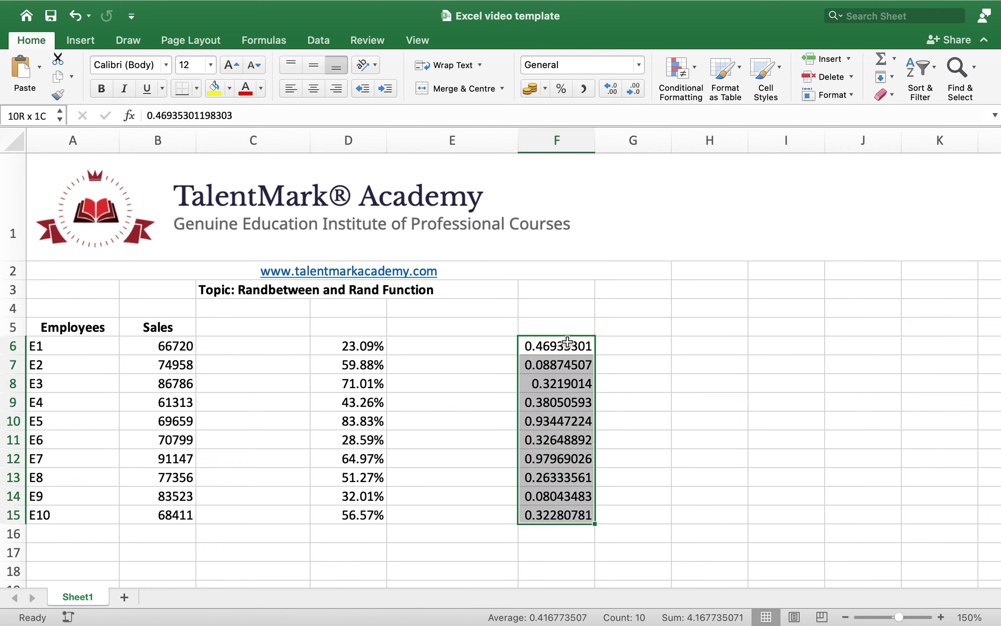
left_click(639, 65)
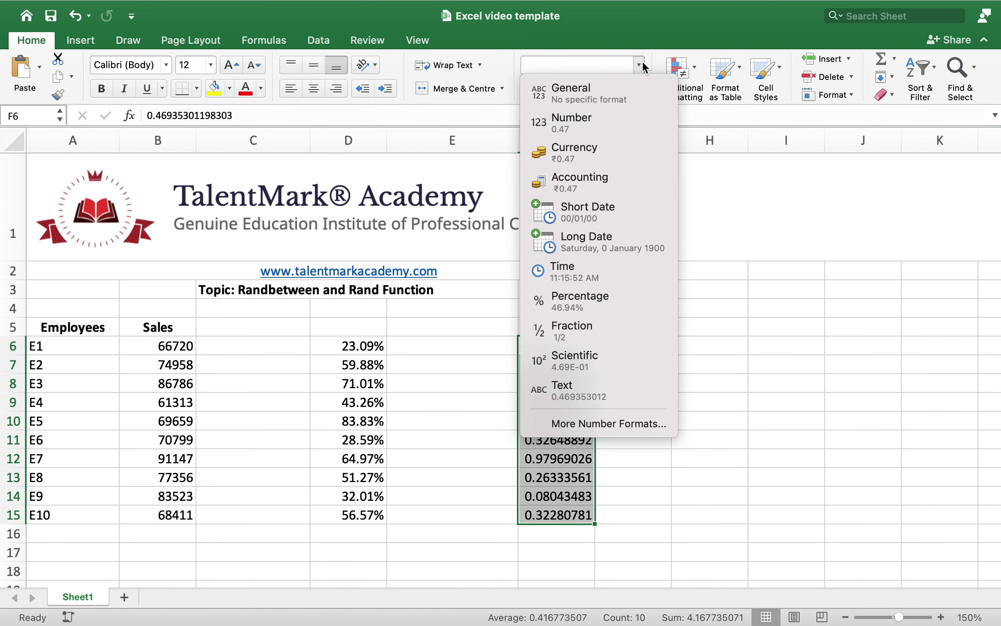
left_click(606, 263)
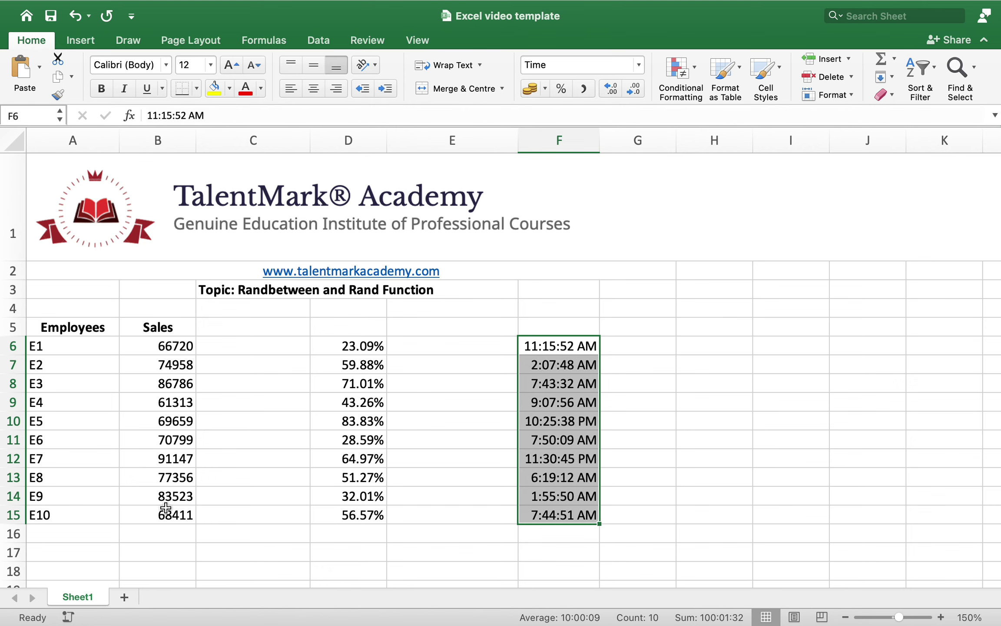
Label the percentage and time columns with the heading "Rand" in D5 and F5.
left_click(323, 329)
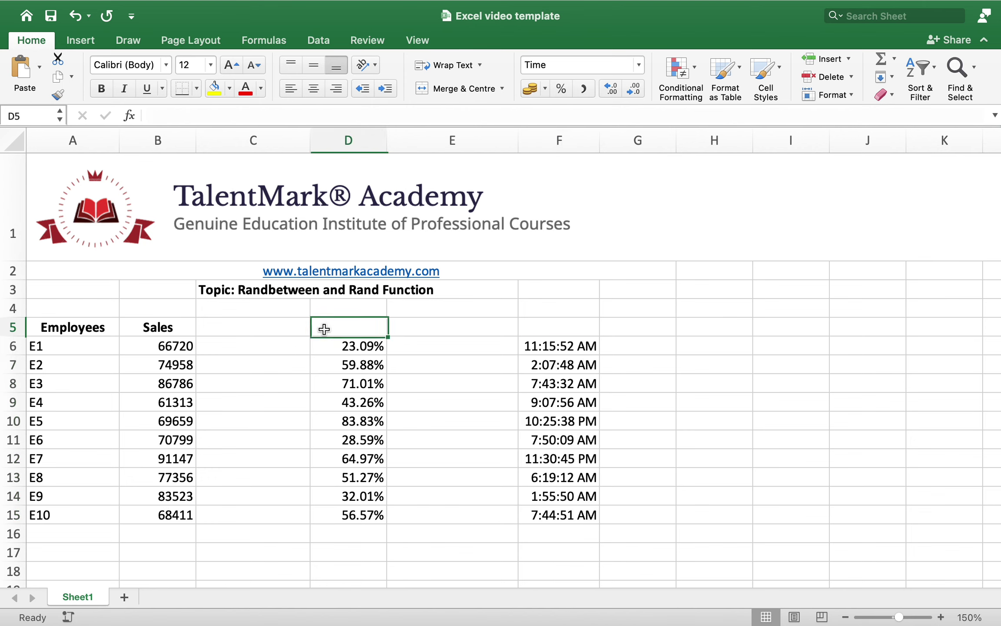
type("Rand")
key("Tab")
key("Tab")
type("Rand")
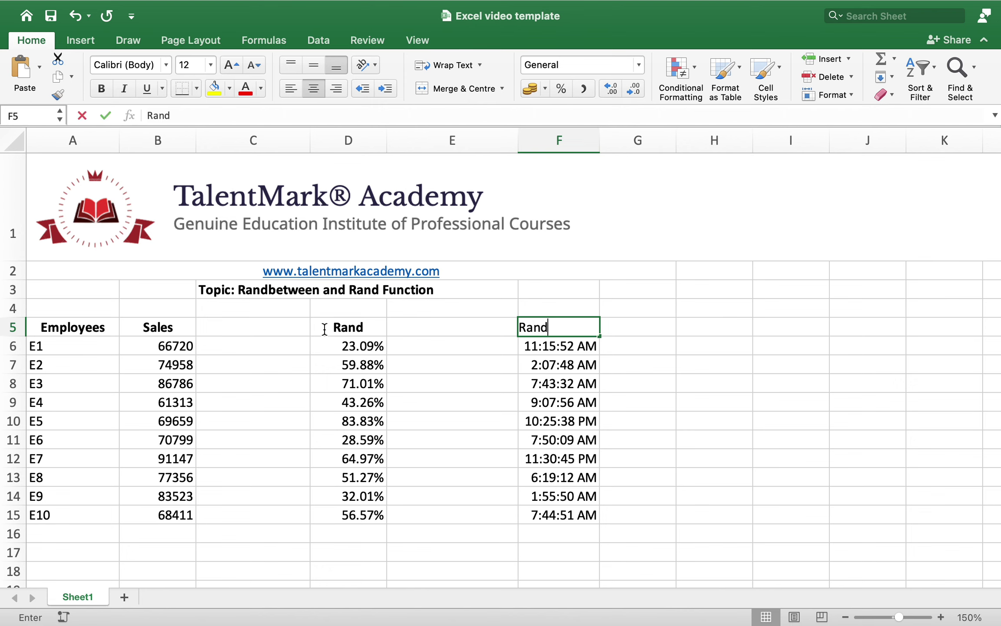
key("Return")
key("Up")
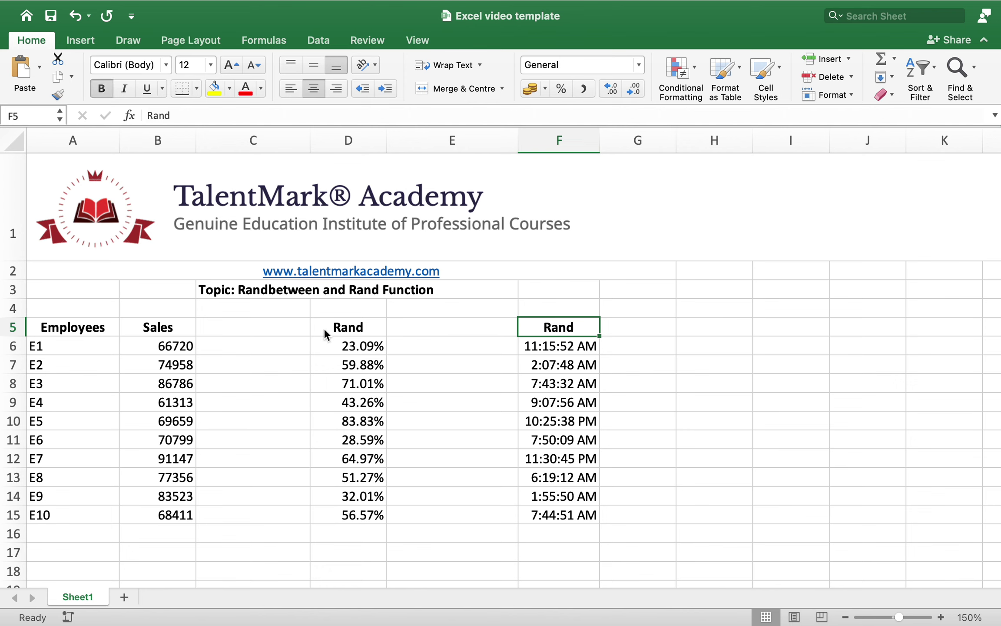
left_click(711, 395)
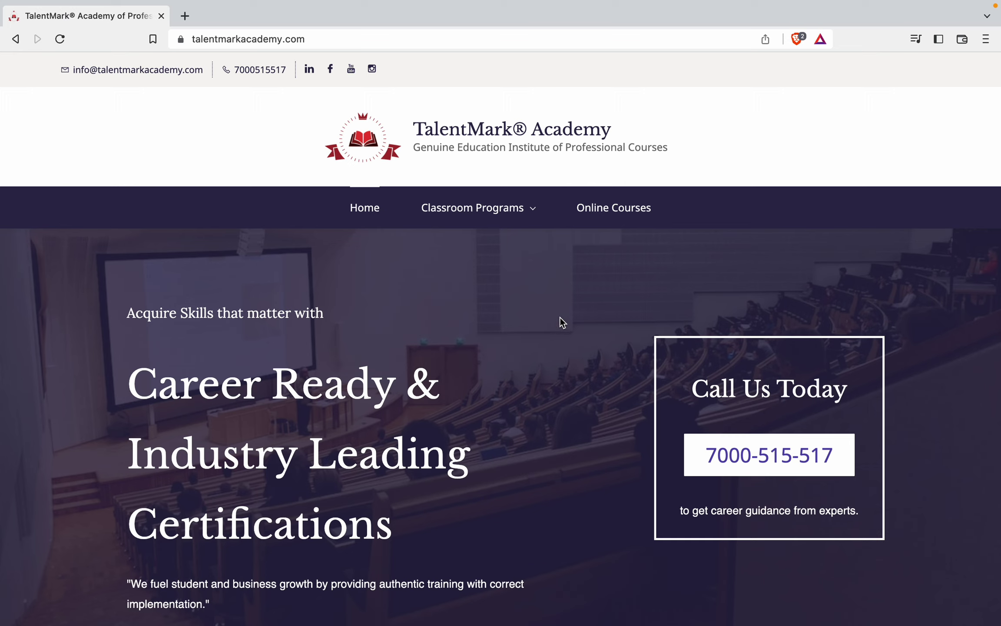
Show the list of Classroom Programs on the TalentMark Academy website in the browser.
mouse_move(488, 216)
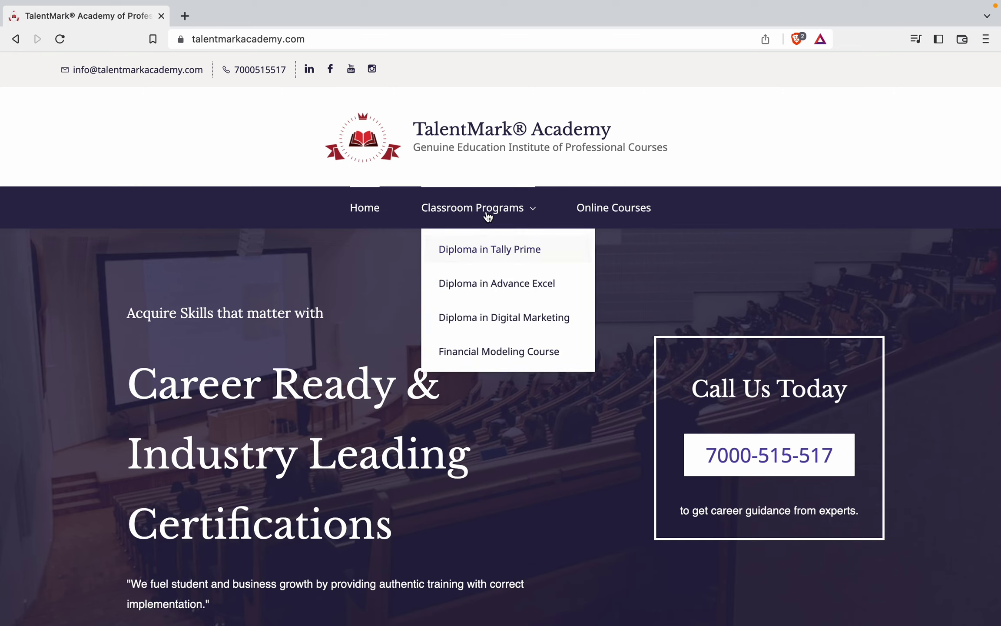